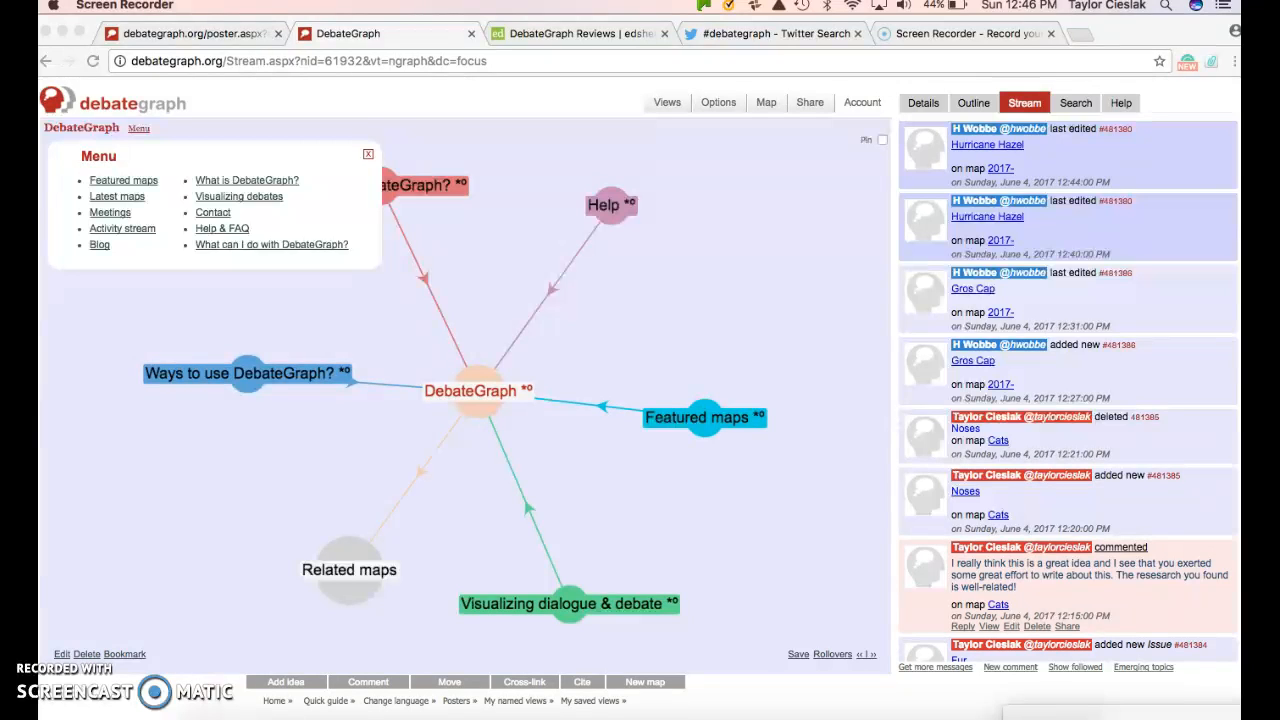
# - Open the featured maps gallery and look through the maps it offers
pyautogui.click(150, 180)
pyautogui.click(145, 180)
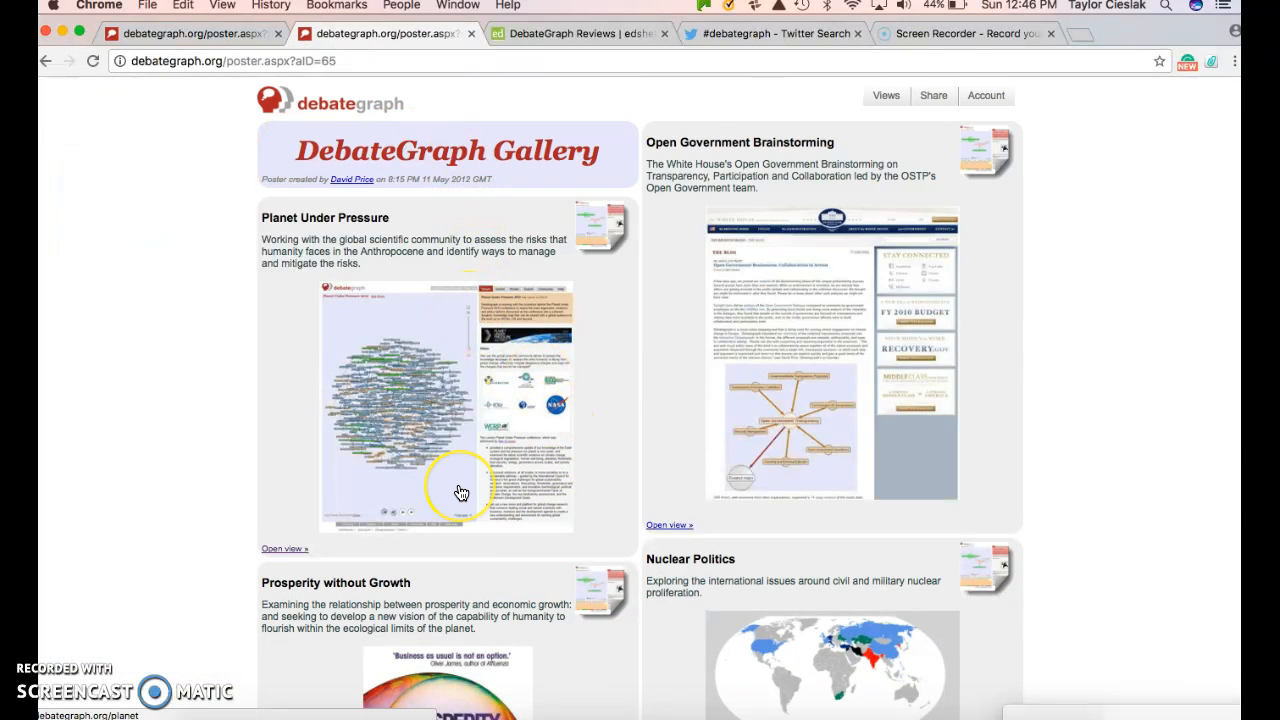
pyautogui.scroll(-3, 461, 492)
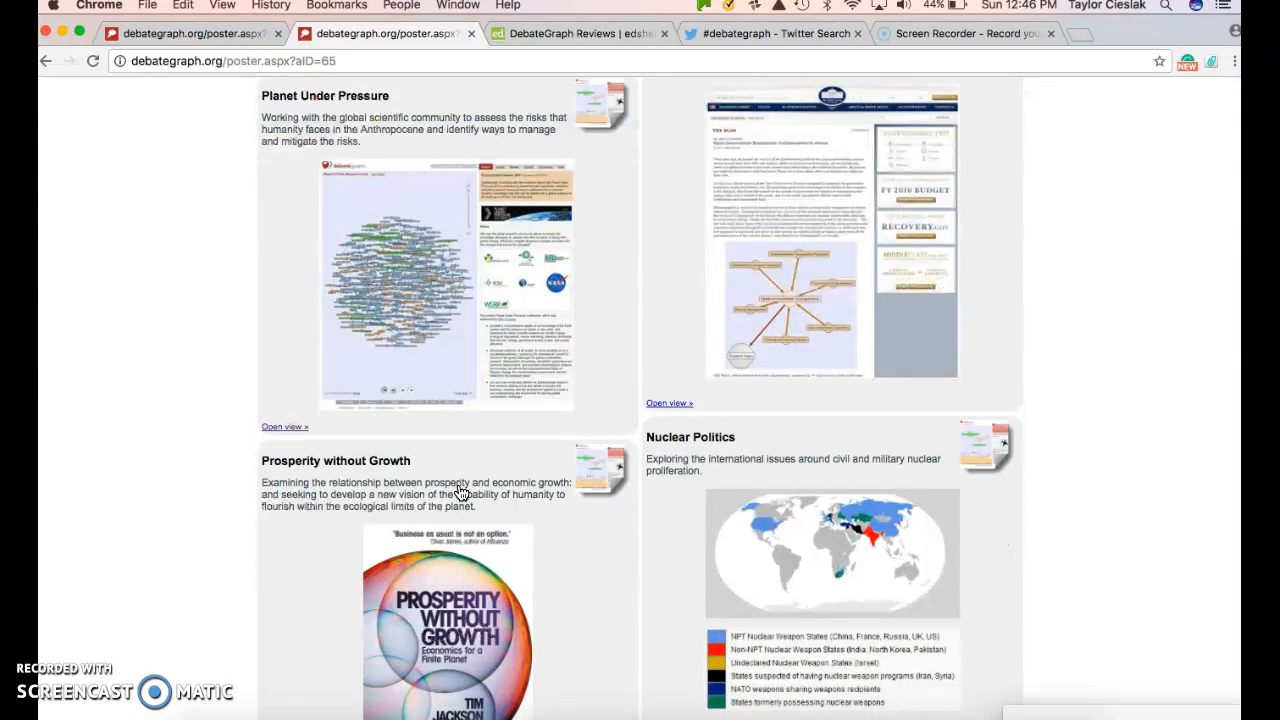
pyautogui.scroll(-20, 461, 492)
pyautogui.scroll(-5, 466, 467)
pyautogui.scroll(6, 466, 467)
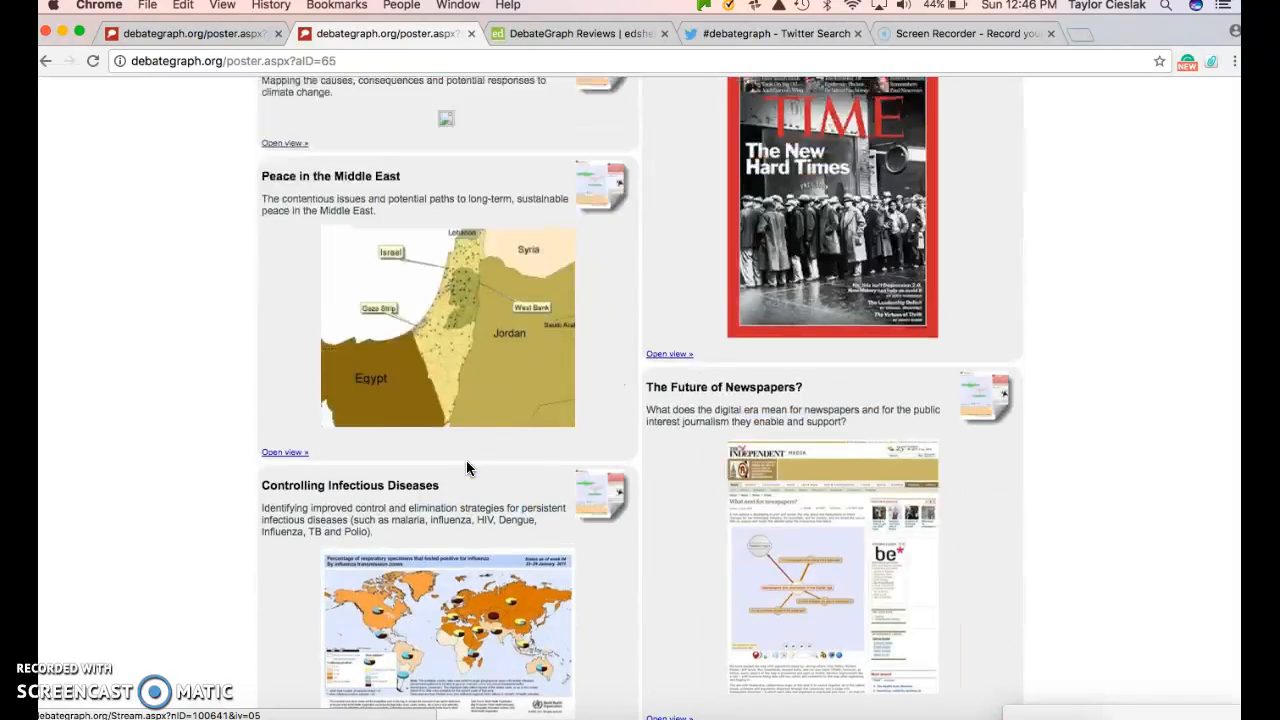
pyautogui.scroll(6, 466, 467)
# - Open the Planet Under Pressure map from the gallery
pyautogui.click(561, 395)
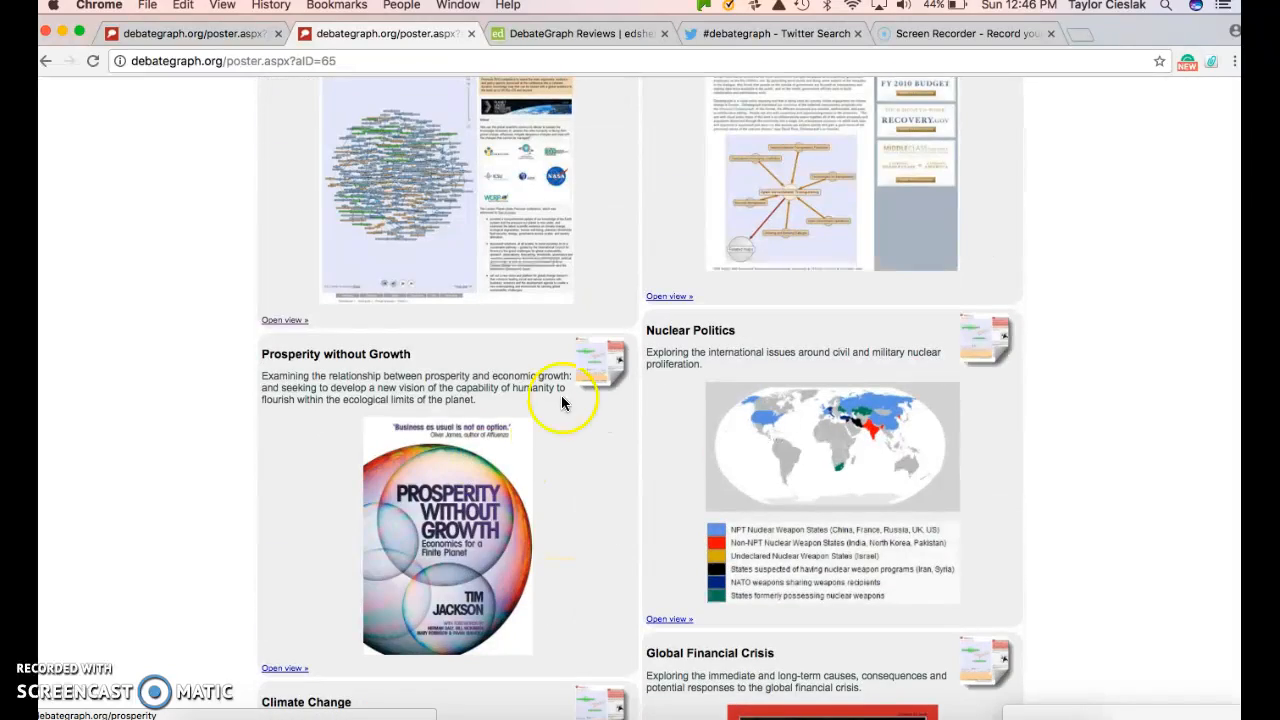
pyautogui.scroll(3, 528, 140)
pyautogui.click(383, 289)
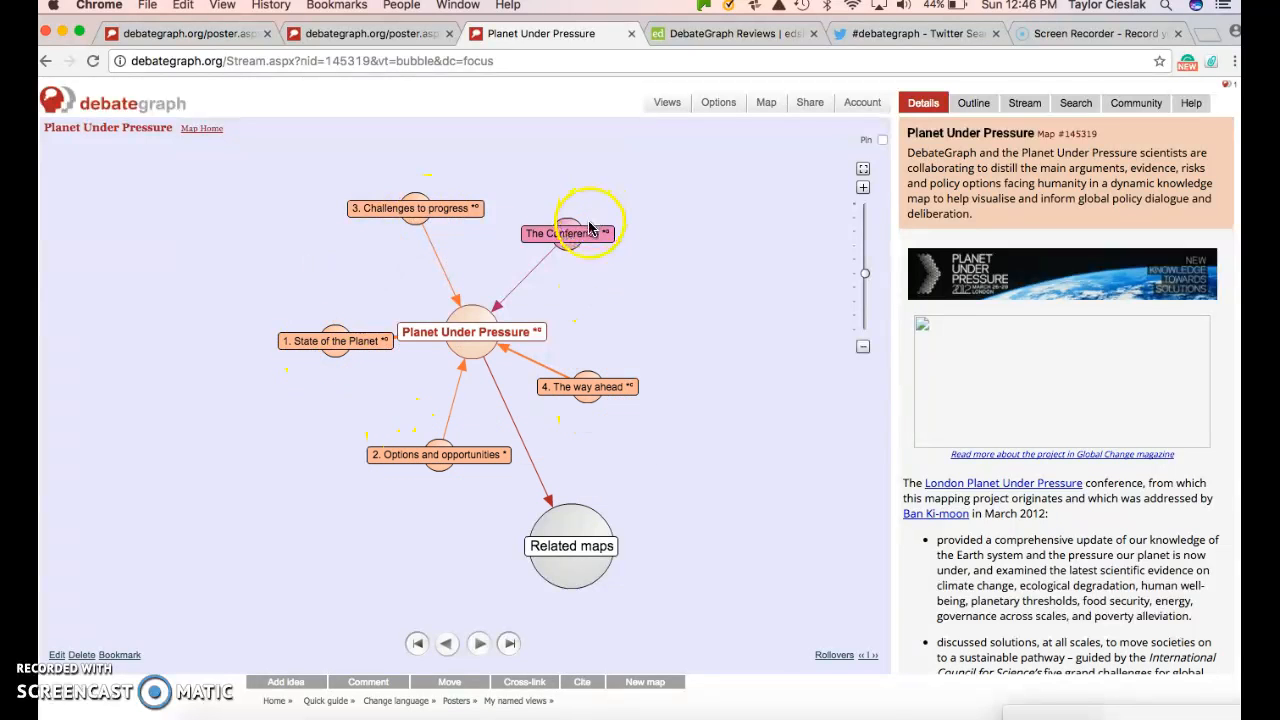
# - Open the "1. State of the Planet" idea and examine its connected ideas, details and citation
pyautogui.click(332, 344)
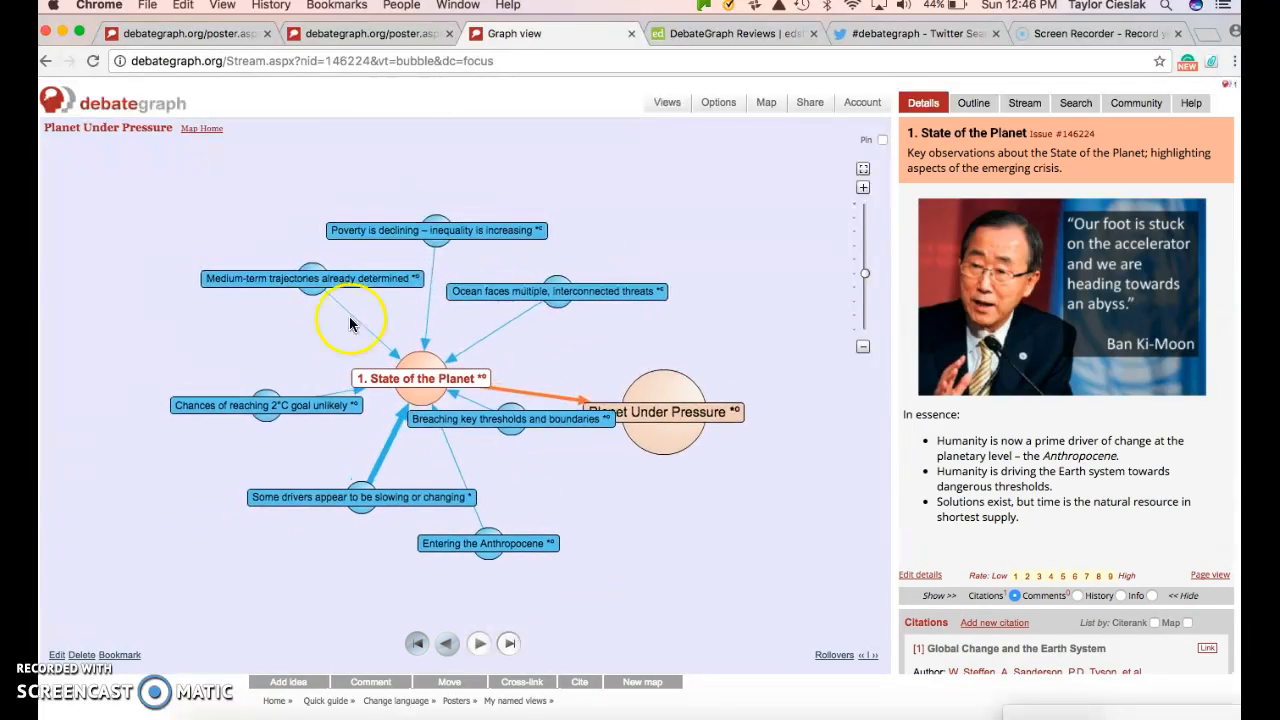
pyautogui.moveTo(429, 223)
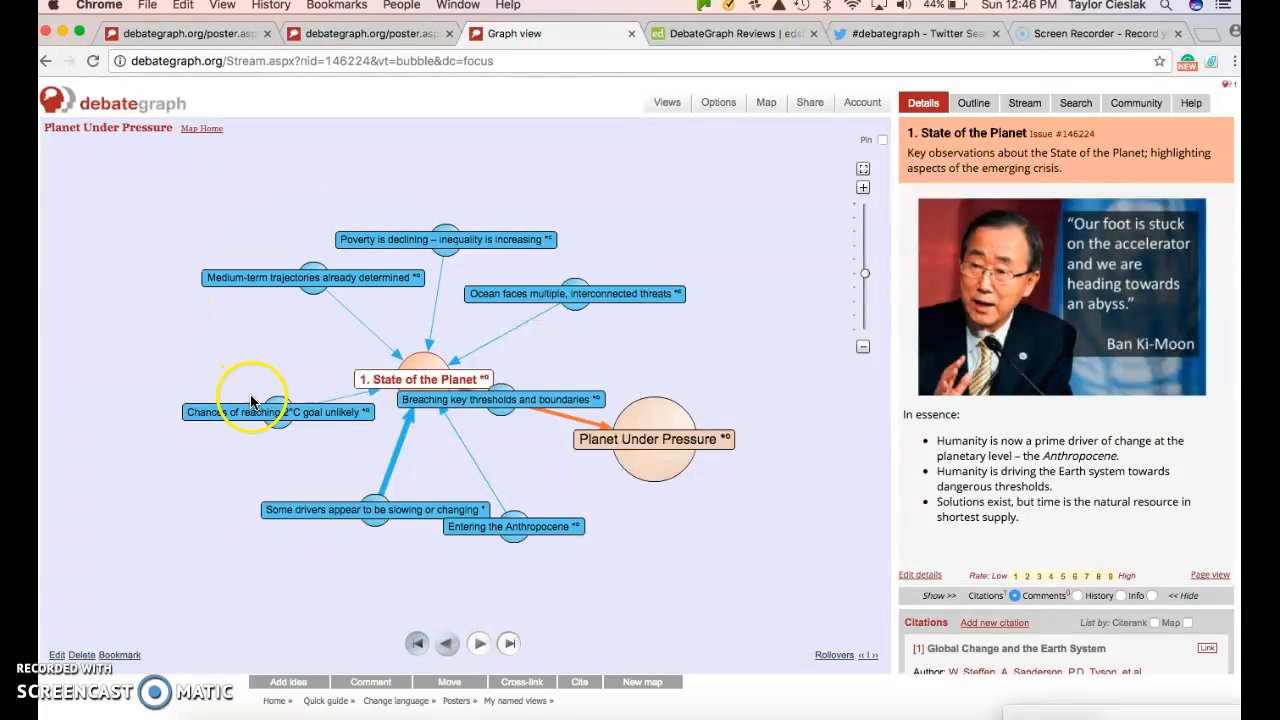
pyautogui.moveTo(372, 519)
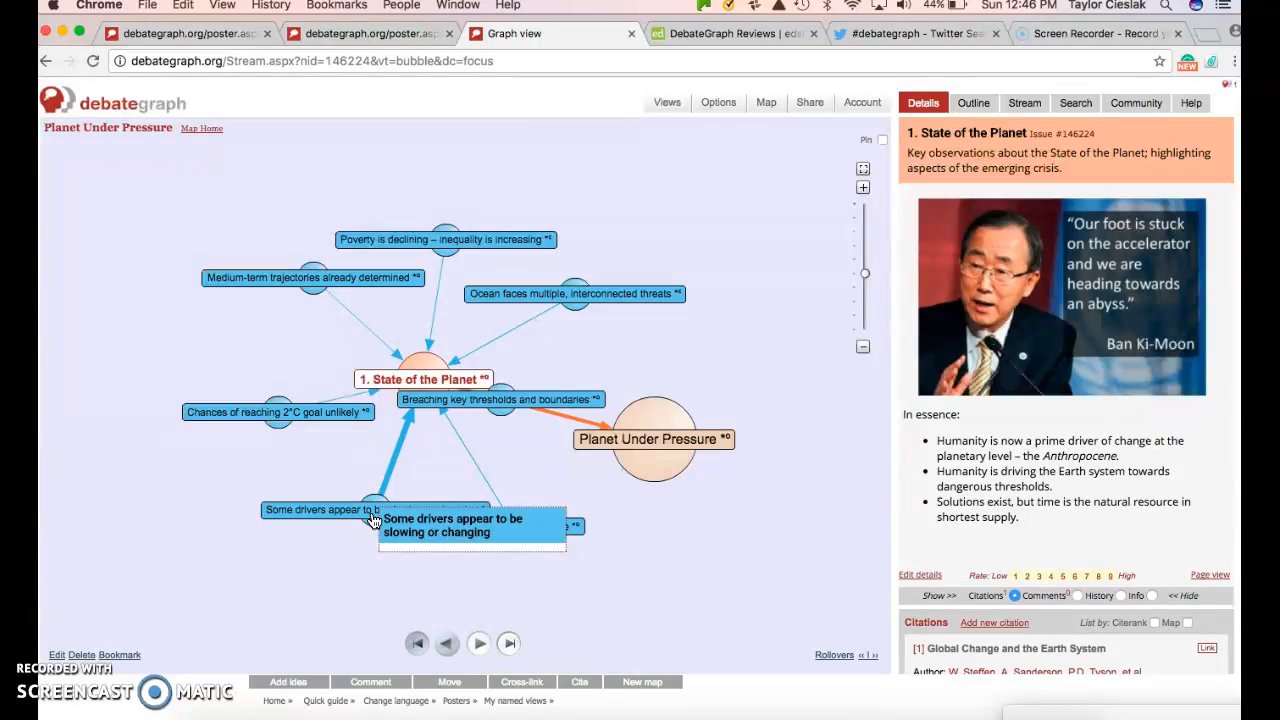
pyautogui.scroll(-3, 1033, 557)
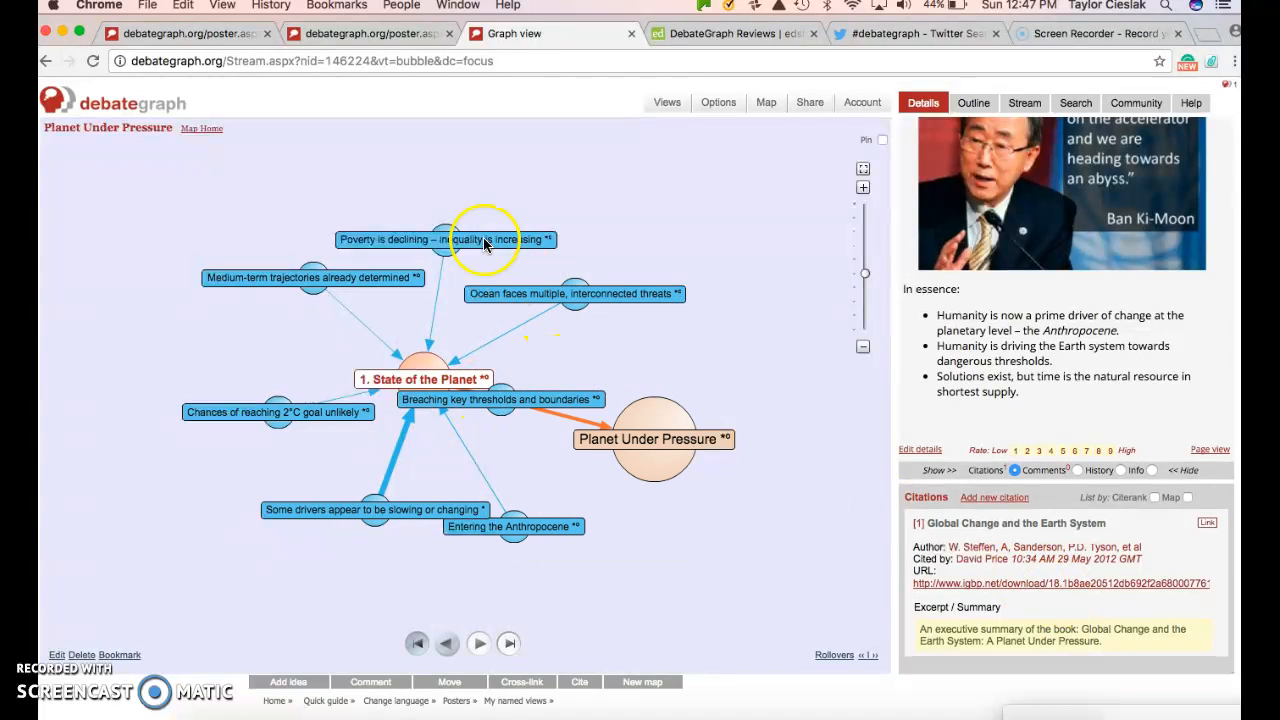
pyautogui.moveTo(443, 255)
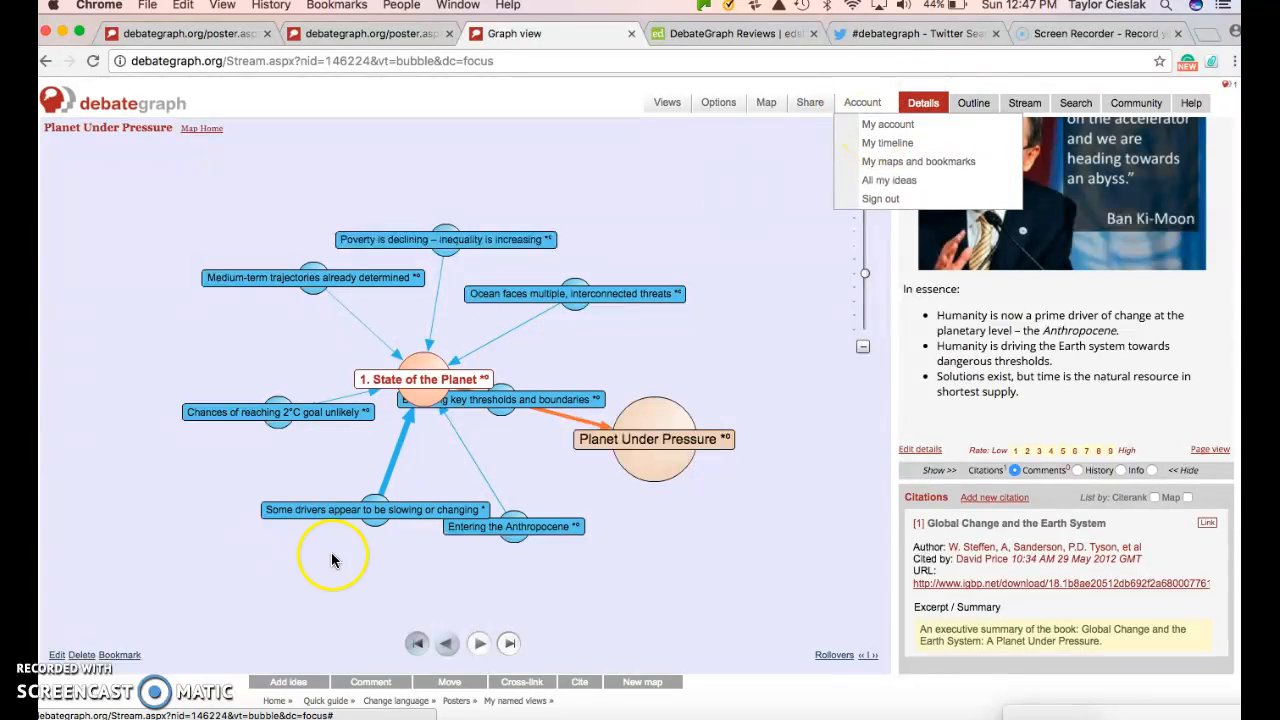
pyautogui.click(289, 684)
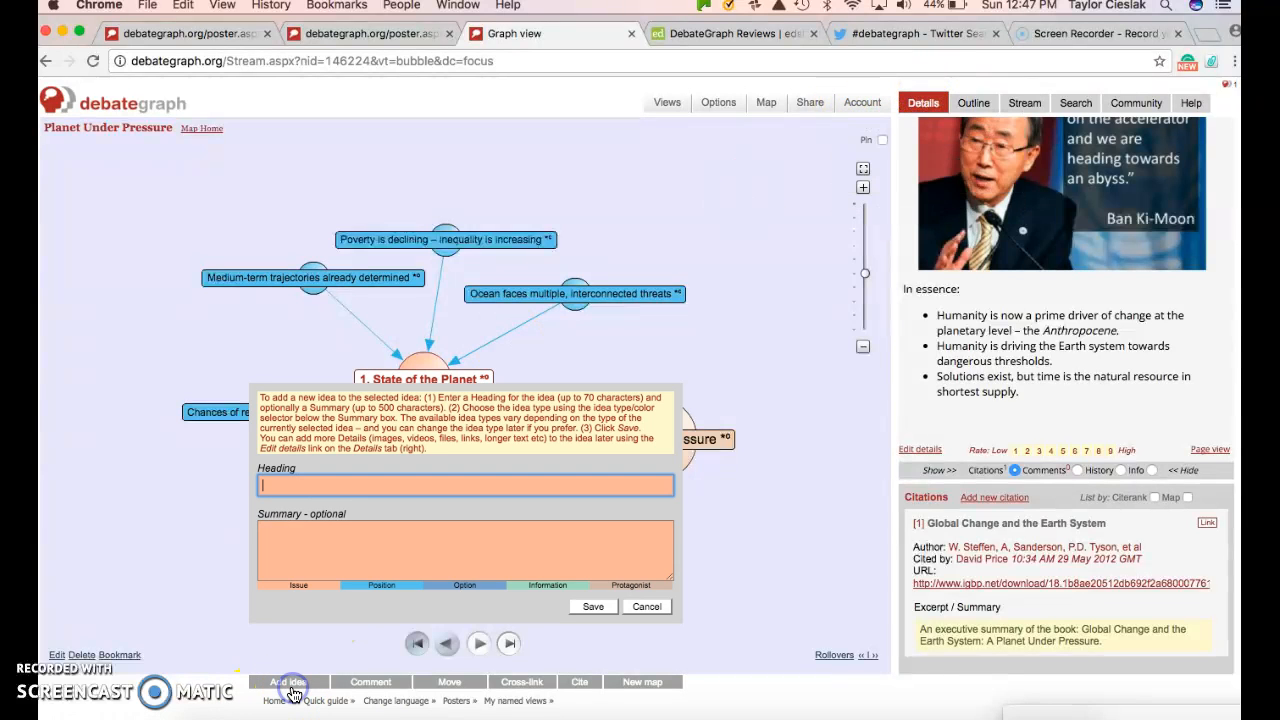
pyautogui.click(283, 472)
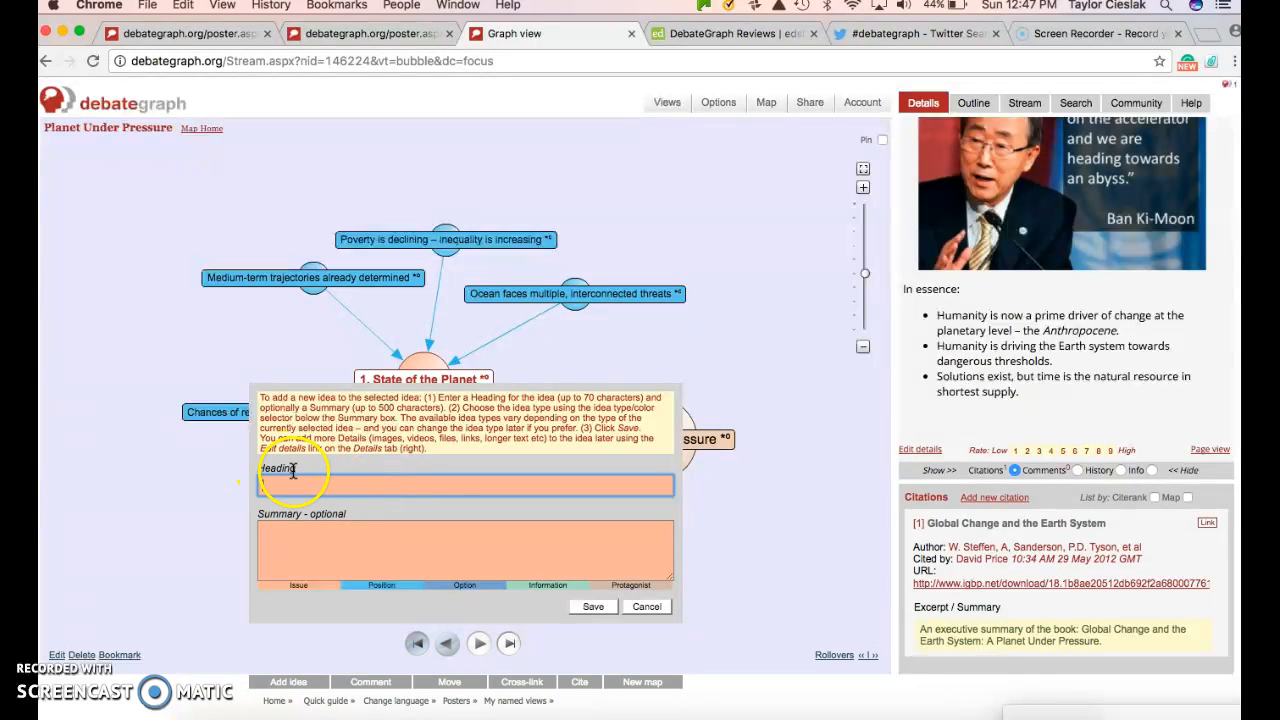
pyautogui.click(284, 543)
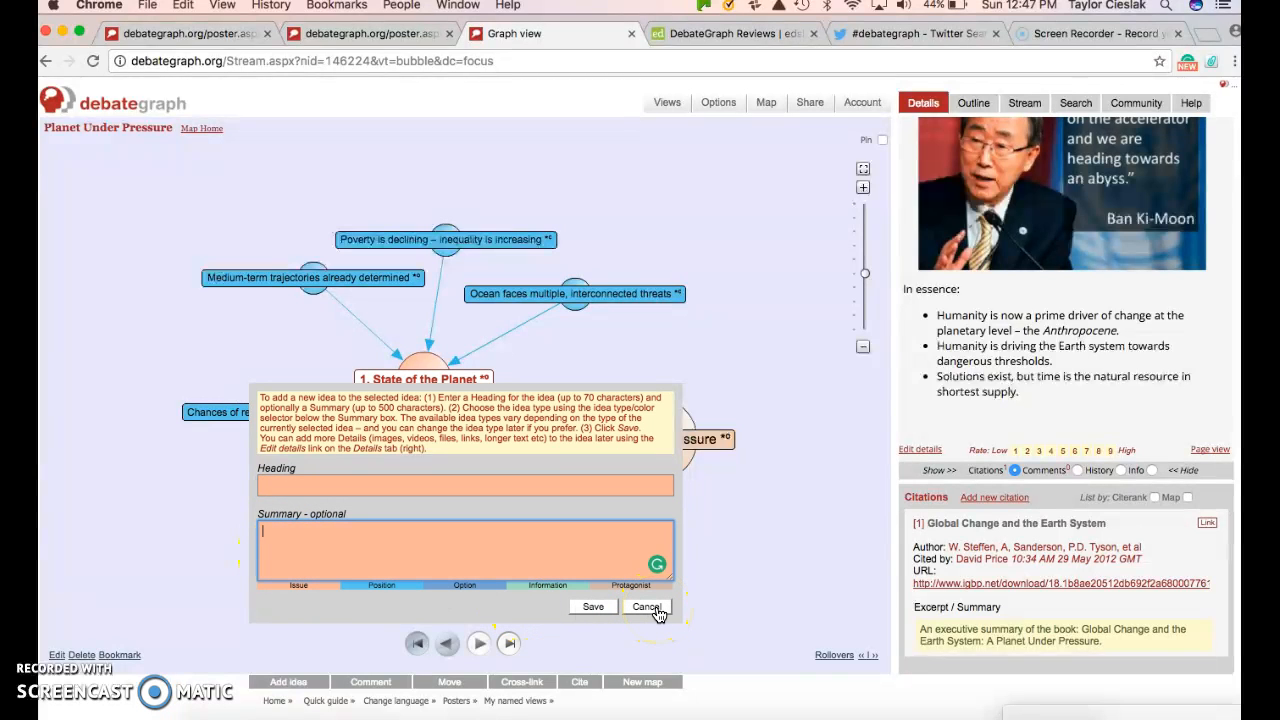
pyautogui.click(647, 607)
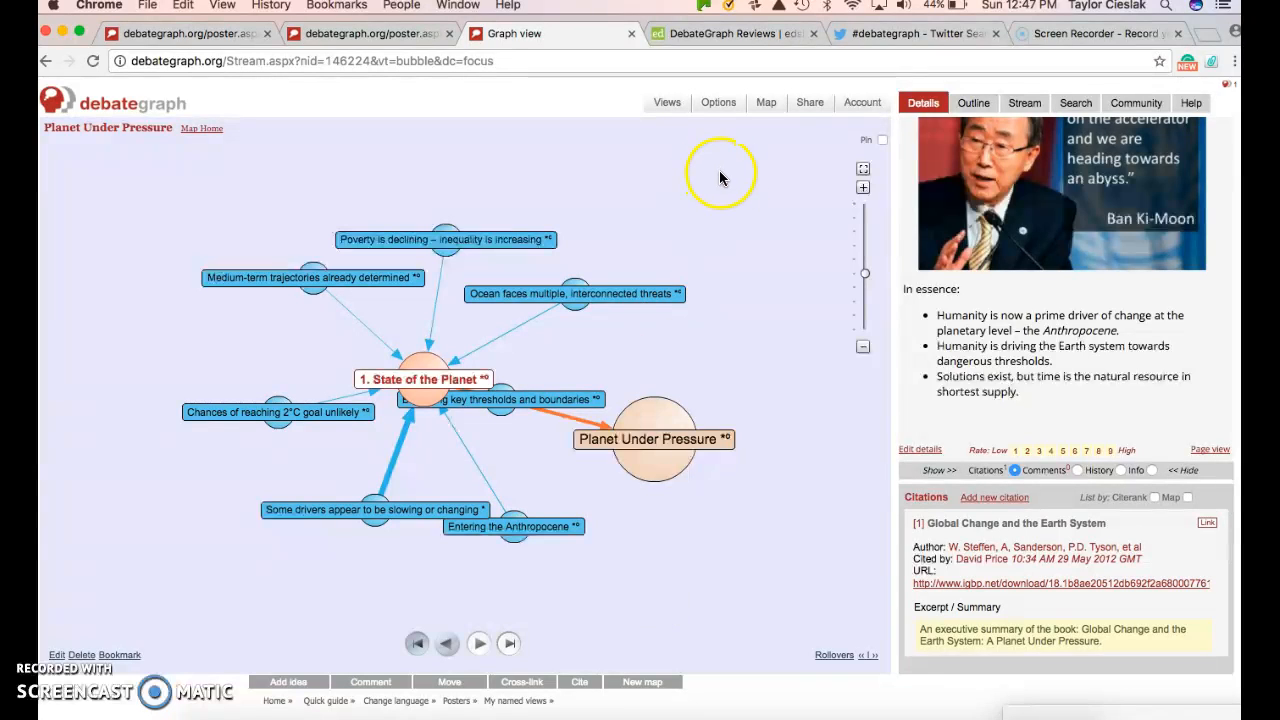
pyautogui.click(716, 106)
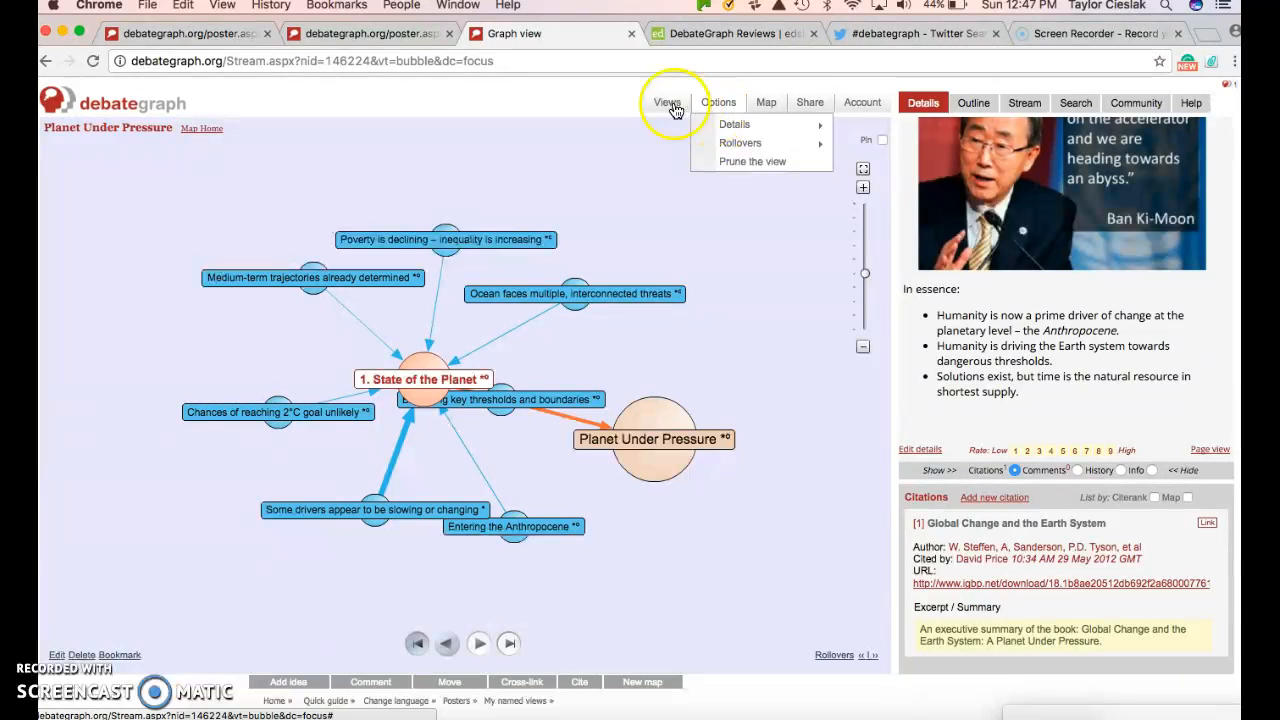
pyautogui.click(665, 106)
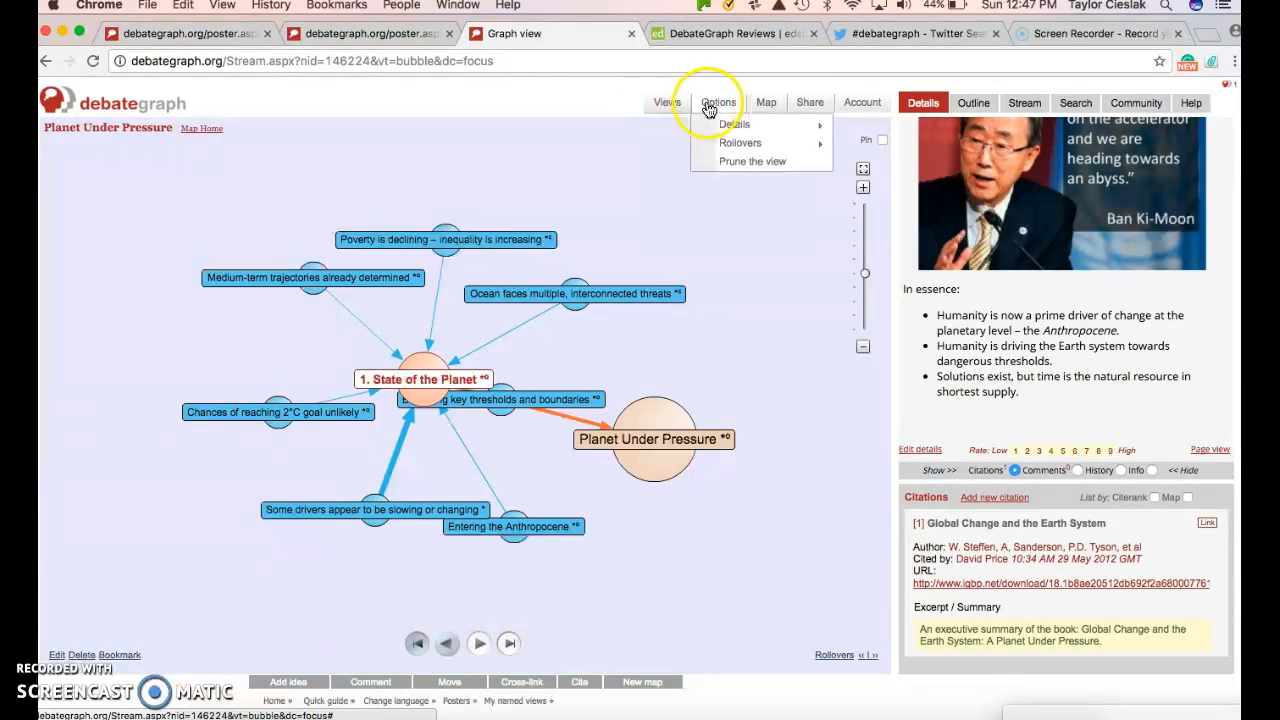
# - Create a new English-language public map with the heading "Culturally Responsive Teaching" and an empty summary
pyautogui.moveTo(761, 113)
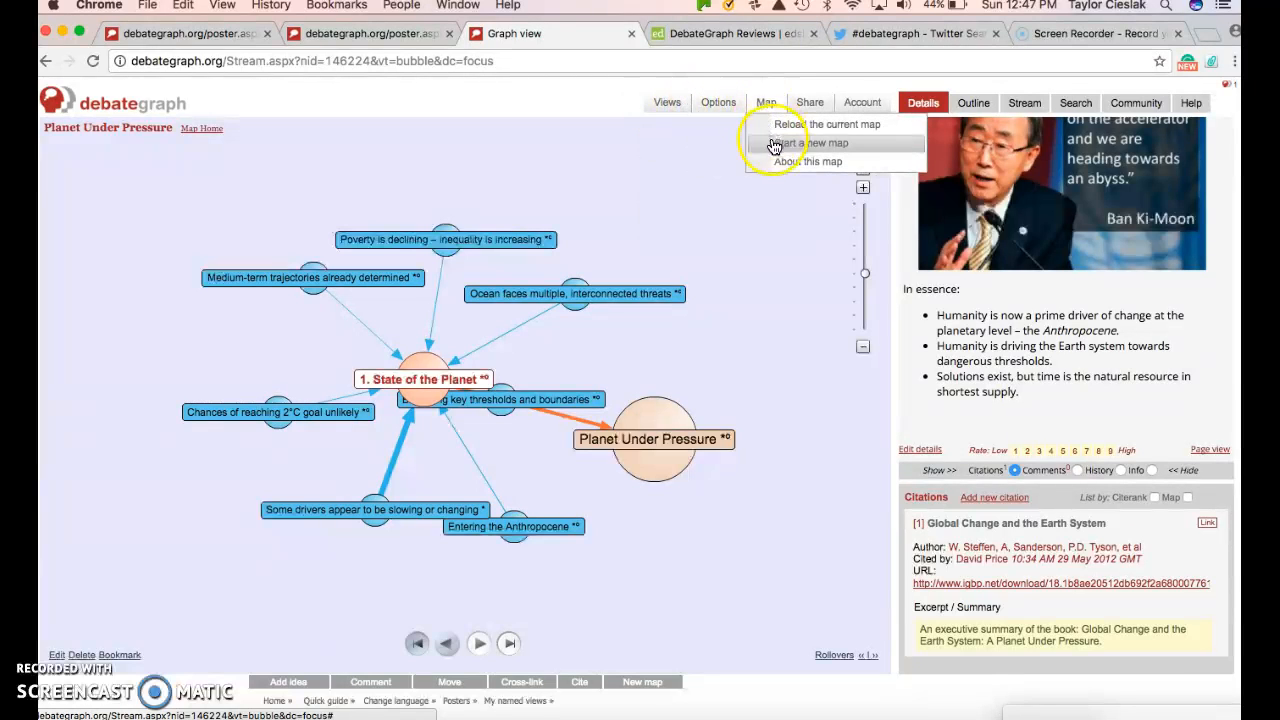
pyautogui.click(775, 145)
pyautogui.click(305, 494)
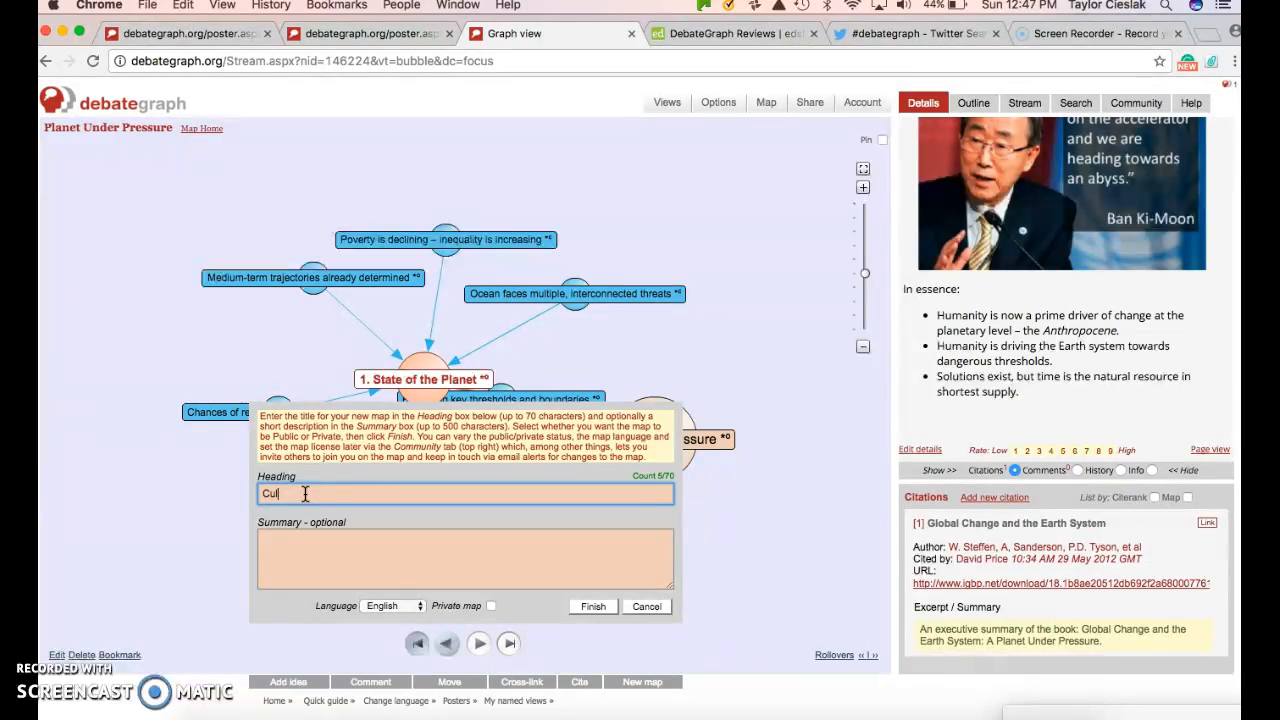
pyautogui.write('Culturally Responsive Teaching')
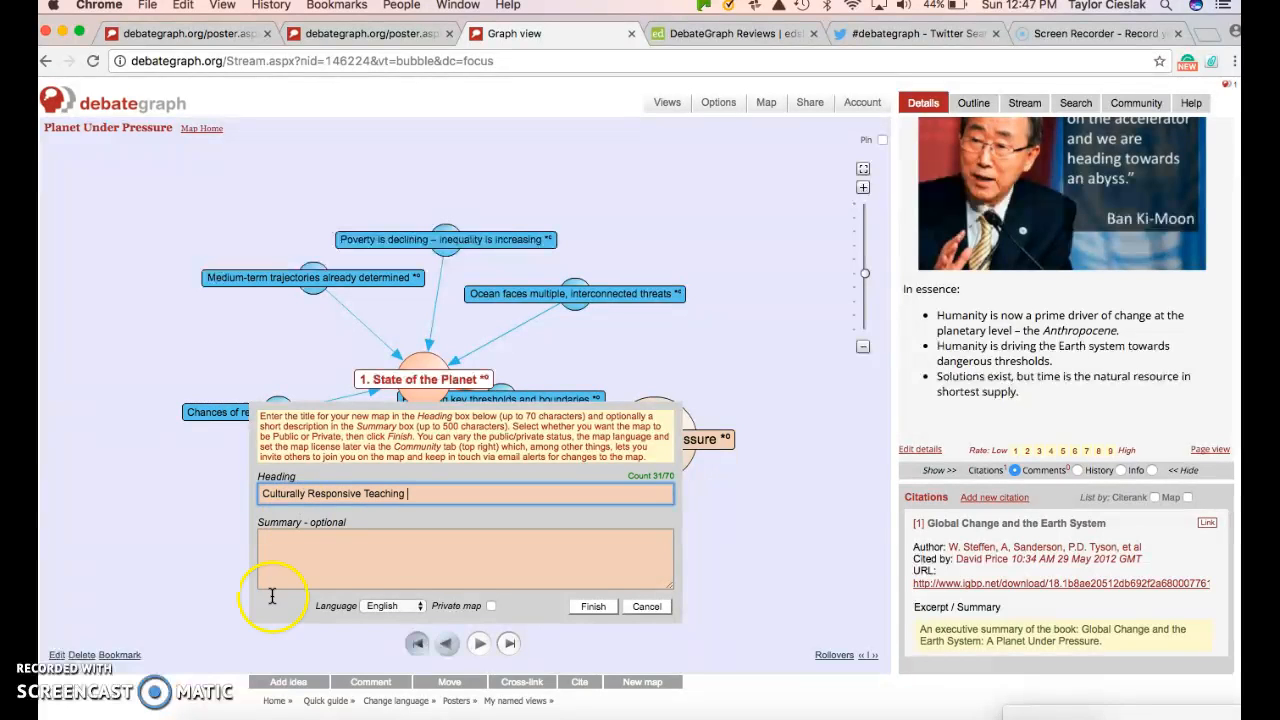
pyautogui.click(322, 543)
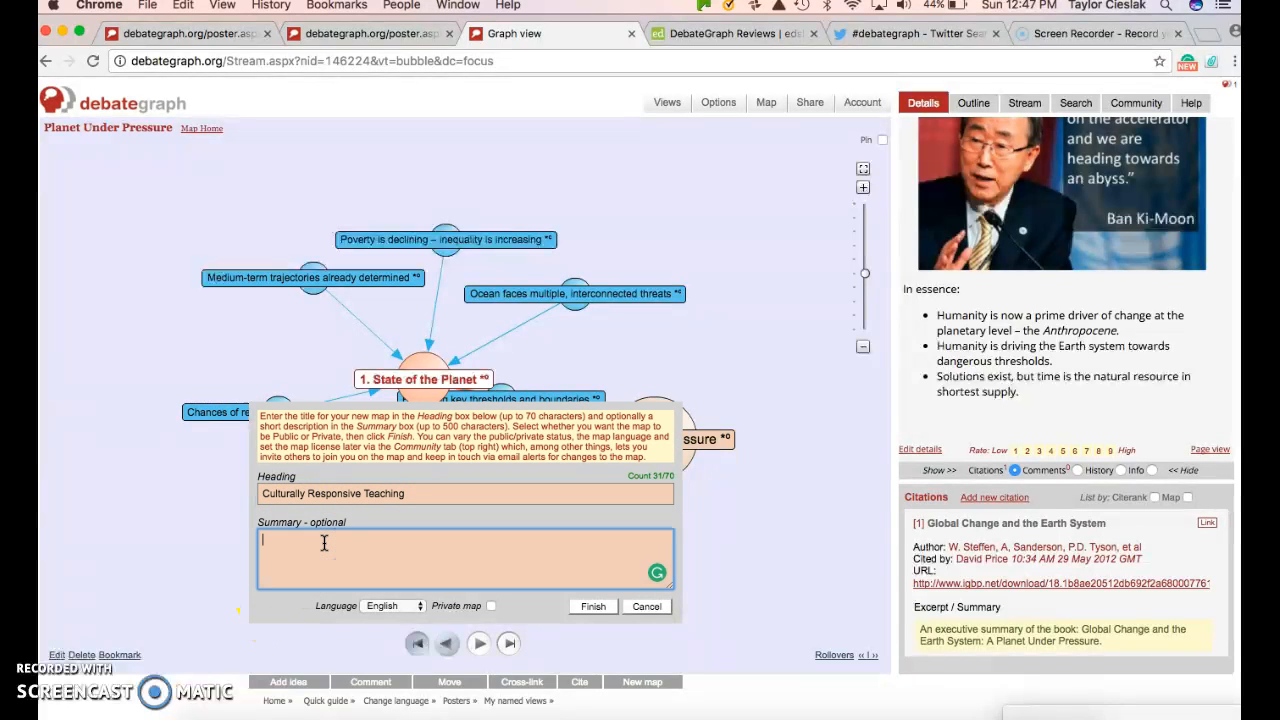
pyautogui.click(590, 607)
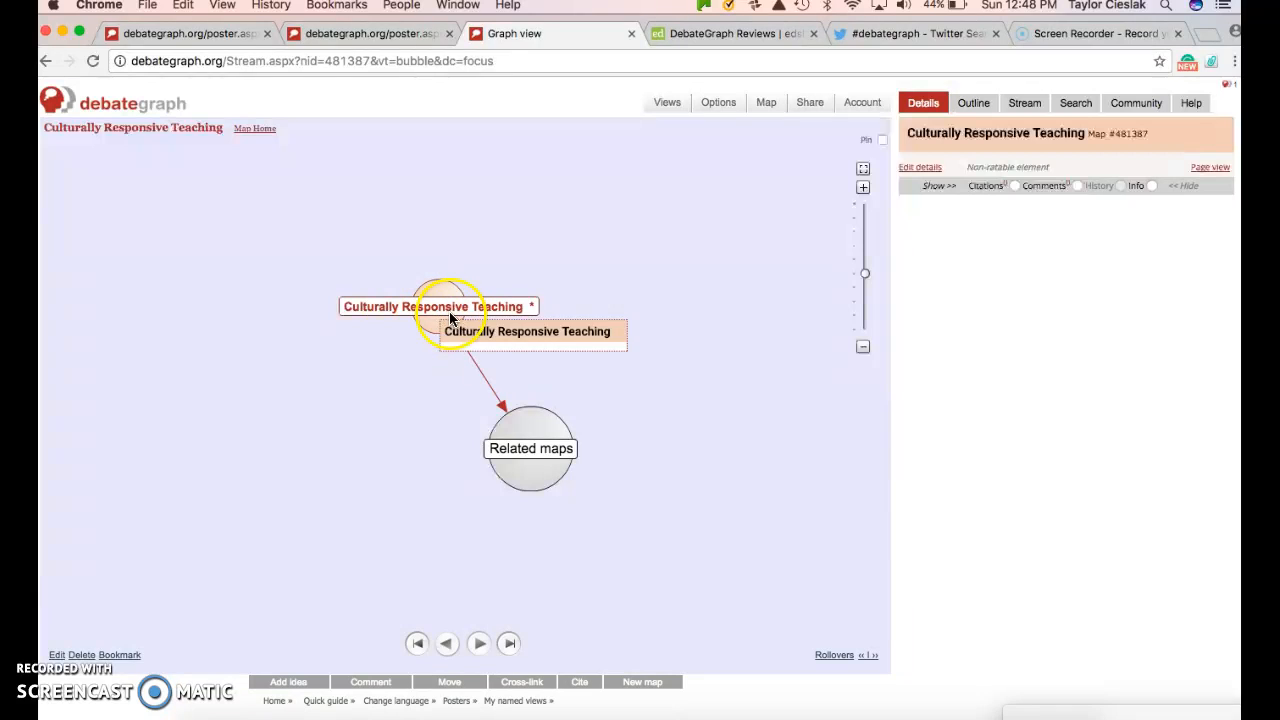
# - Show the community and map management options of the Culturally Responsive Teaching map
pyautogui.click(1124, 114)
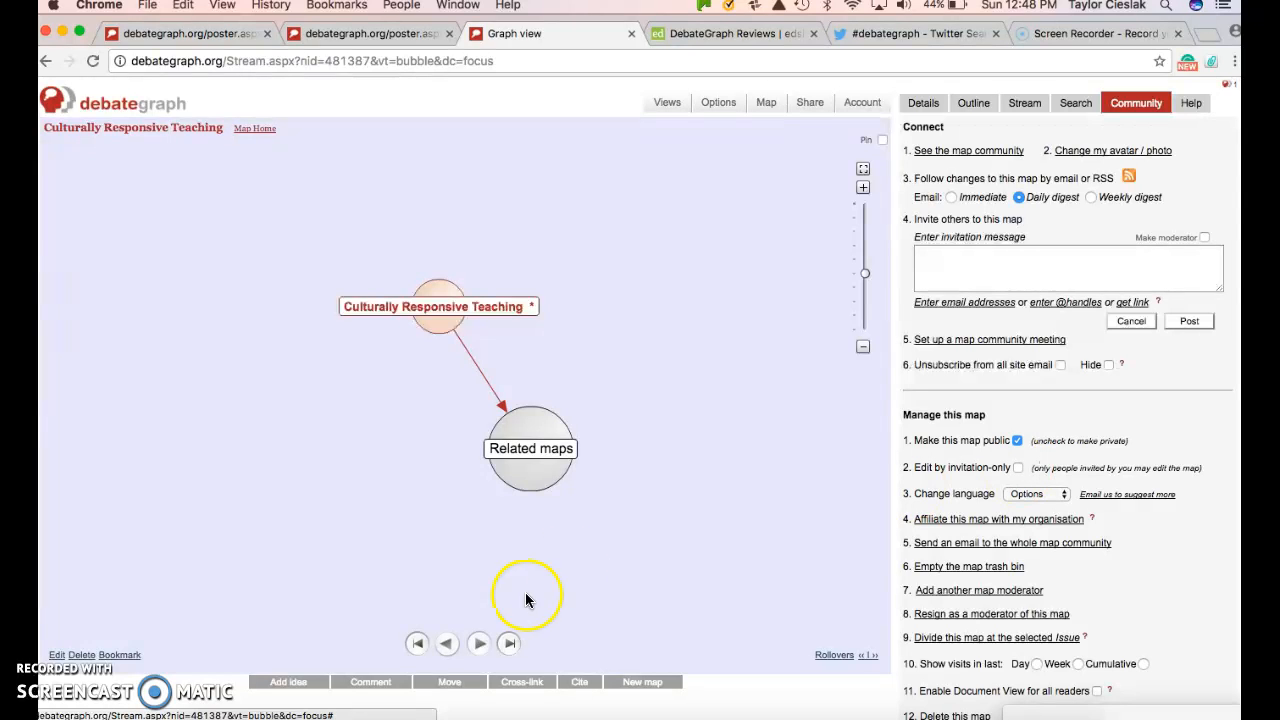
# - Add an Issue idea with the heading "What is it?" to the central Culturally Responsive Teaching idea and save it
pyautogui.click(435, 305)
pyautogui.click(290, 682)
pyautogui.click(374, 481)
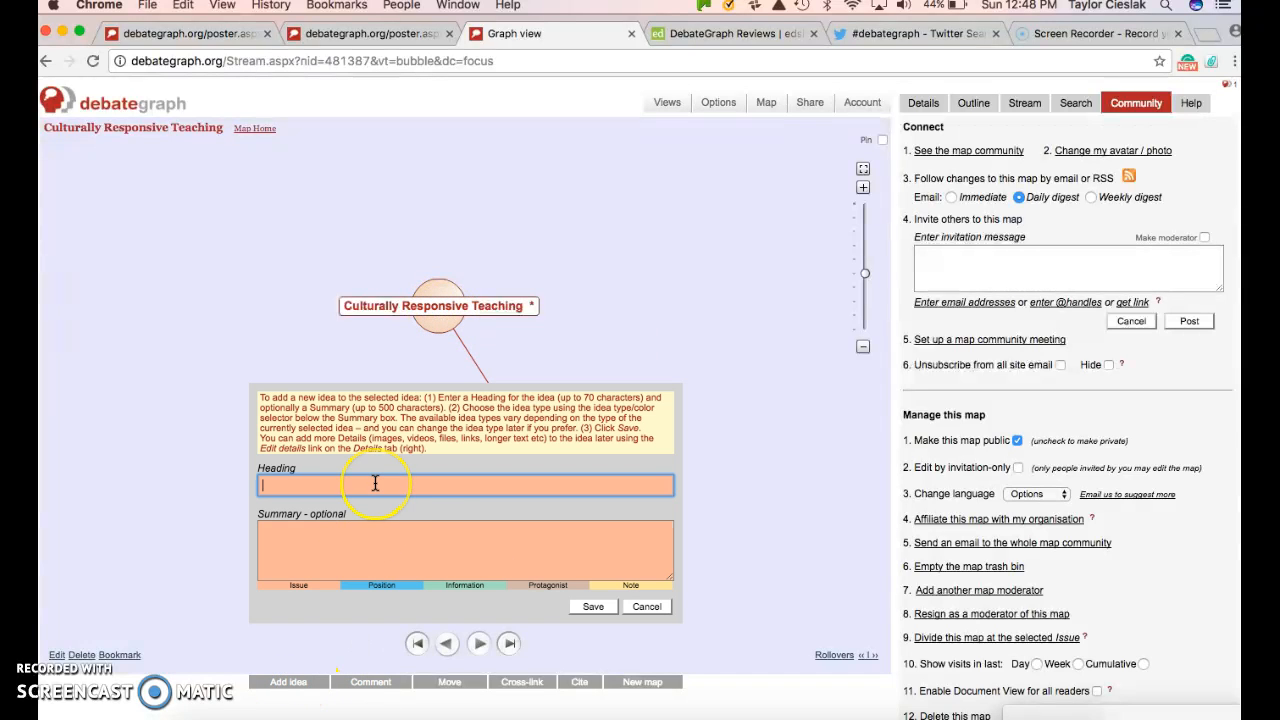
pyautogui.write('What is it?')
pyautogui.click(350, 534)
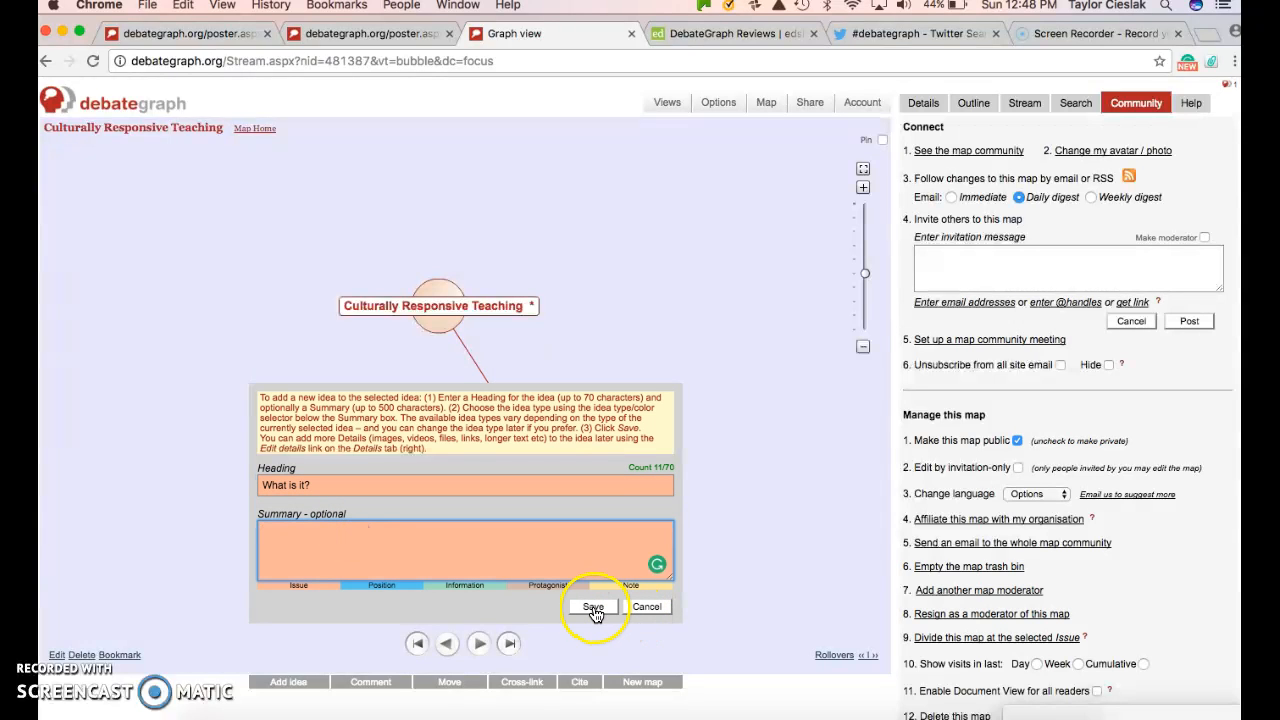
pyautogui.click(594, 609)
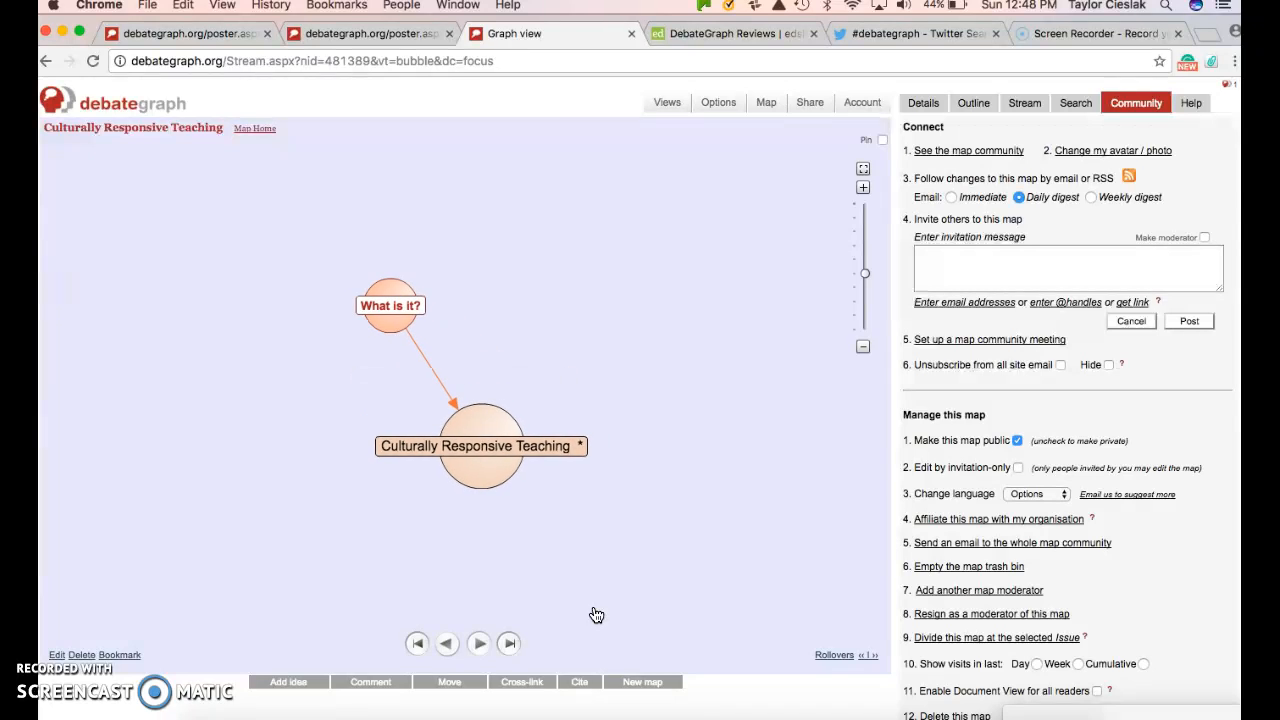
# - Return to the central Culturally Responsive Teaching idea and add a second Issue idea with the heading "Gamify It"
pyautogui.click(394, 308)
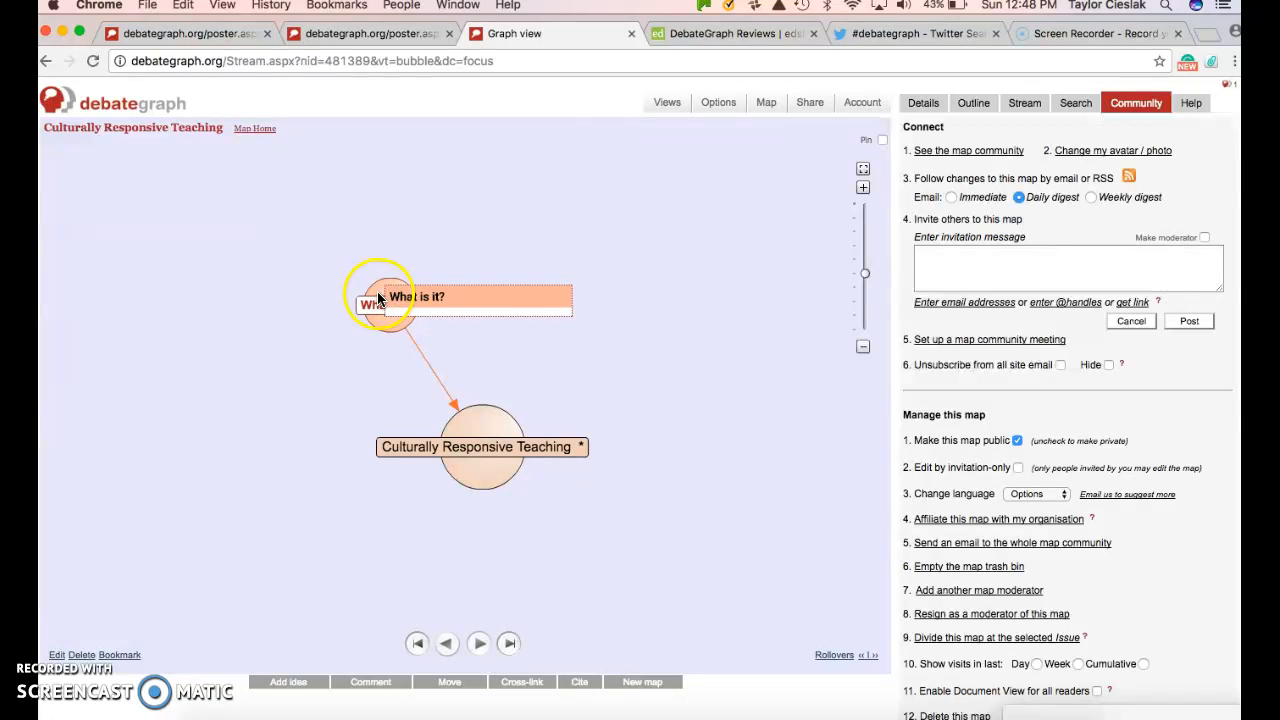
pyautogui.click(491, 435)
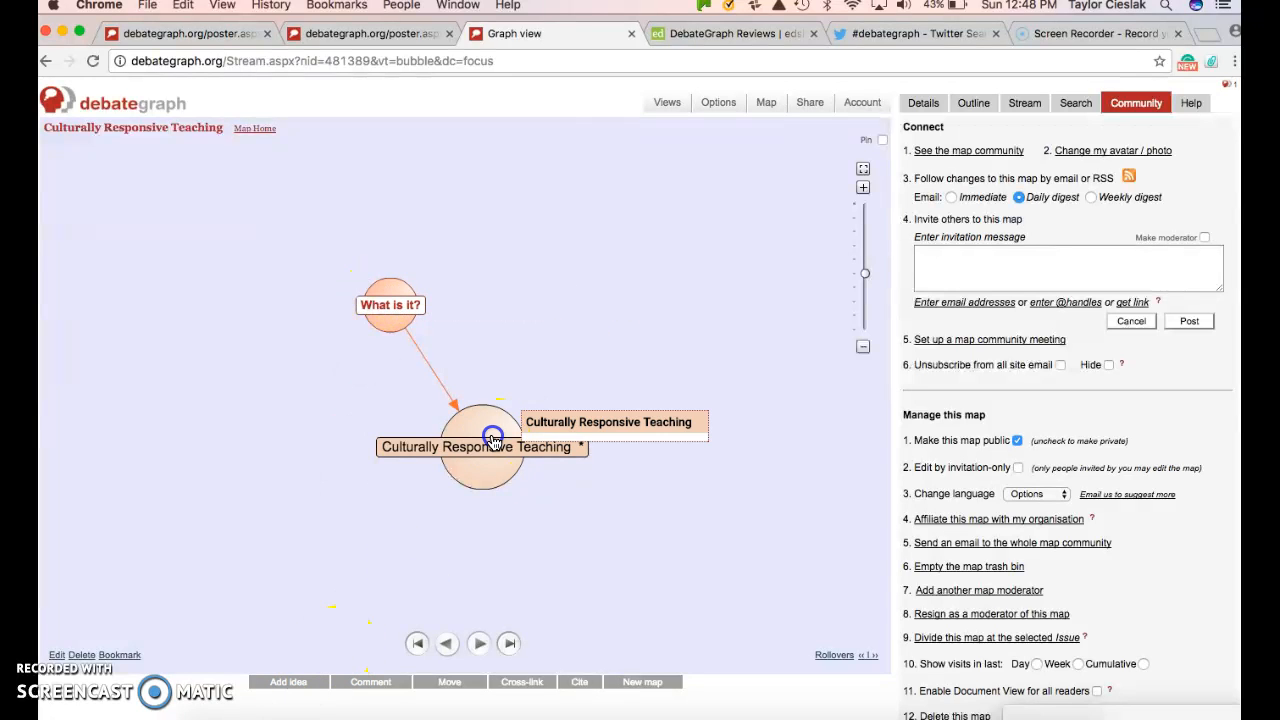
pyautogui.click(286, 684)
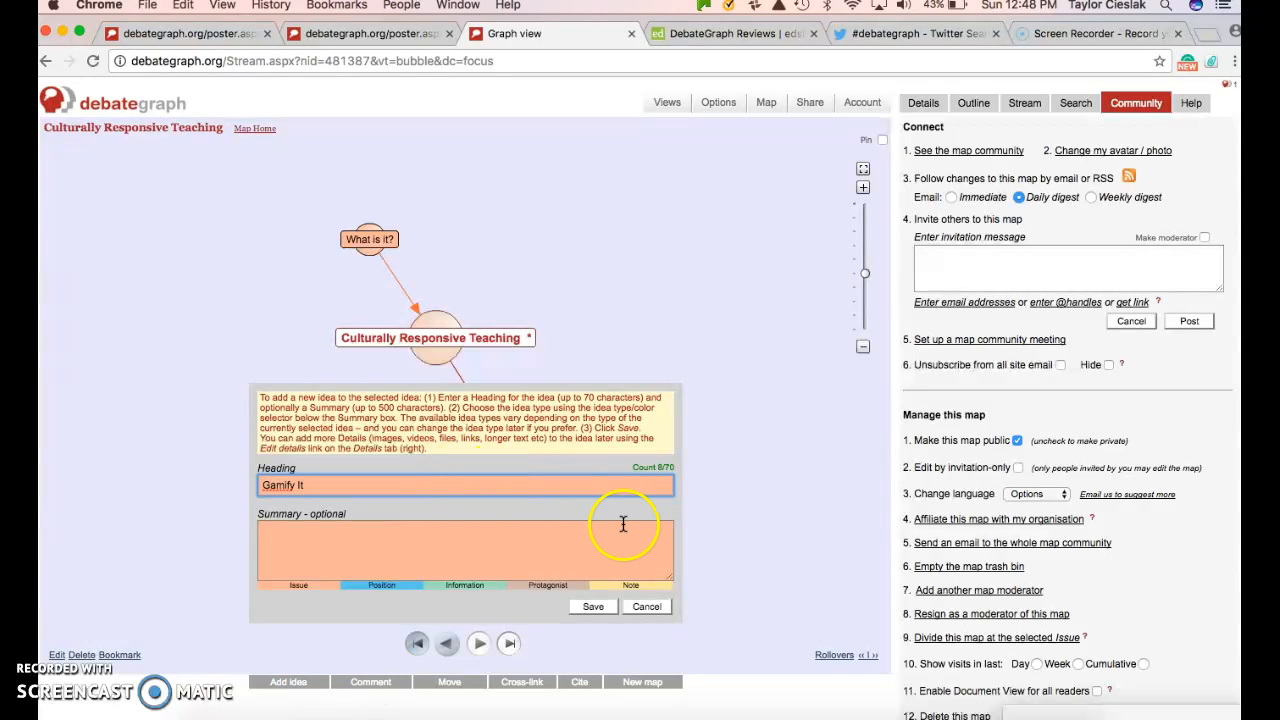
pyautogui.click(593, 606)
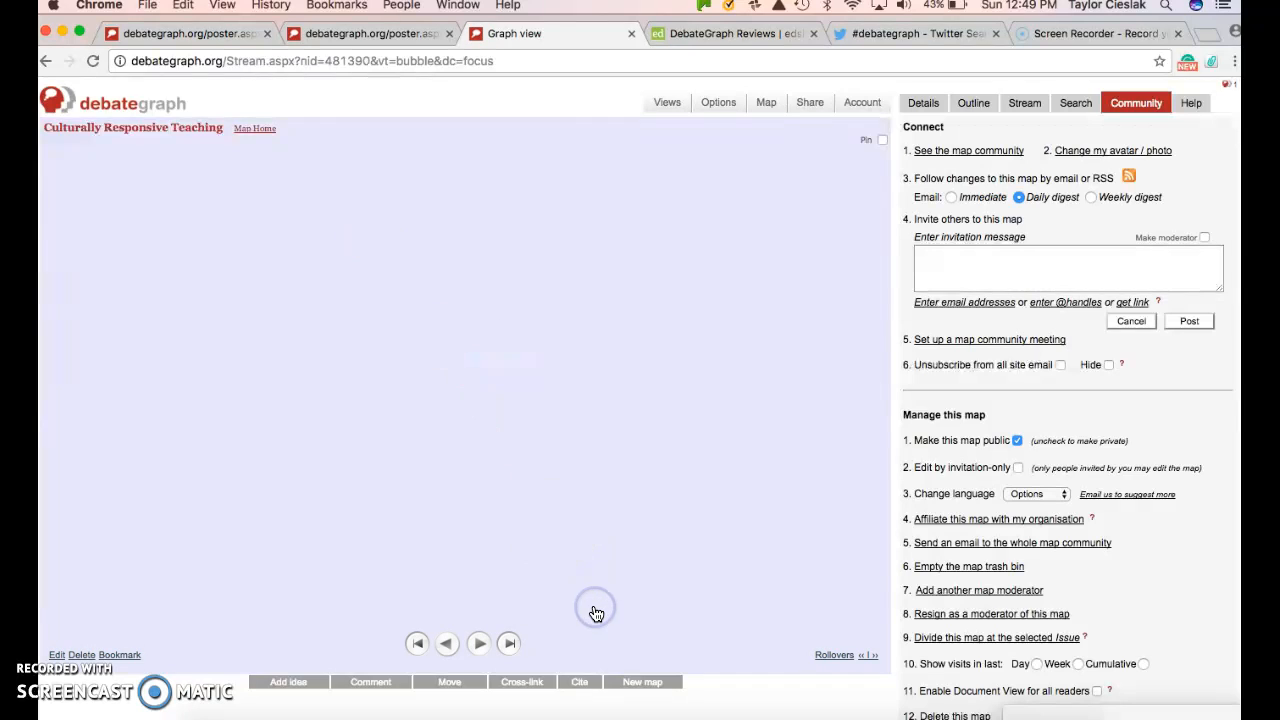
# - Return to the central Culturally Responsive Teaching idea and start another idea with the heading "Make it social"
pyautogui.click(464, 470)
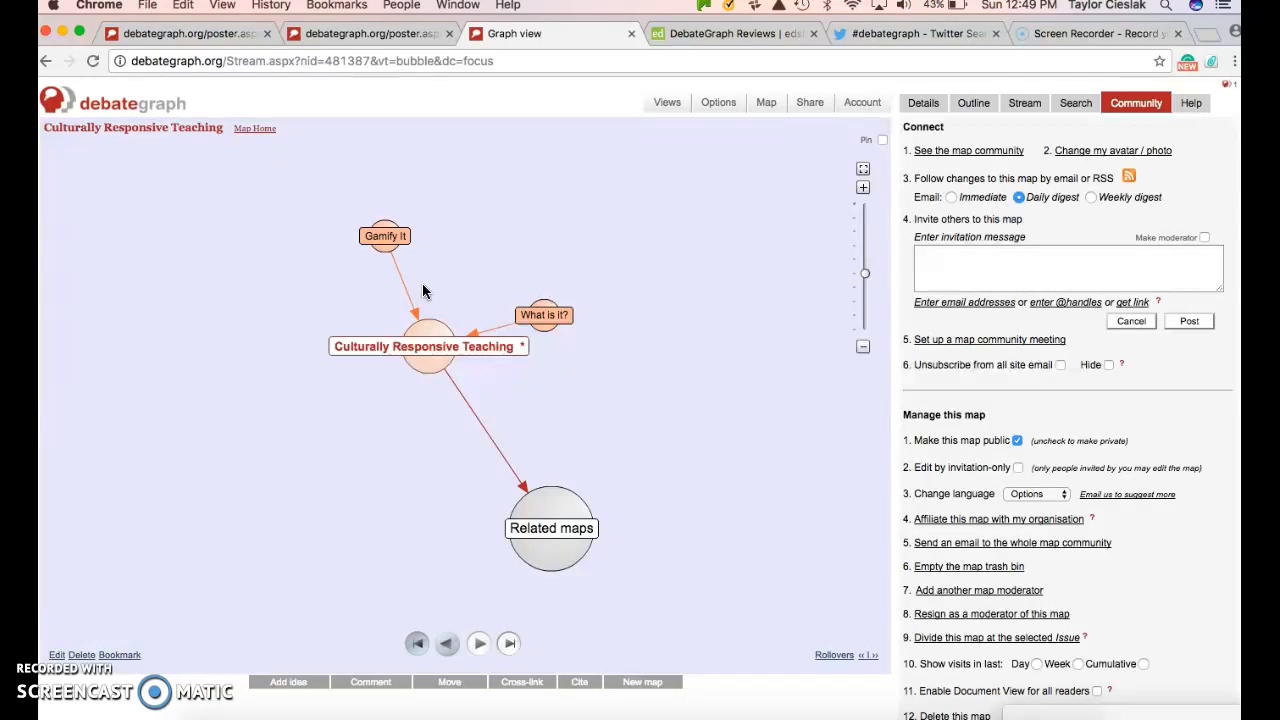
pyautogui.click(274, 682)
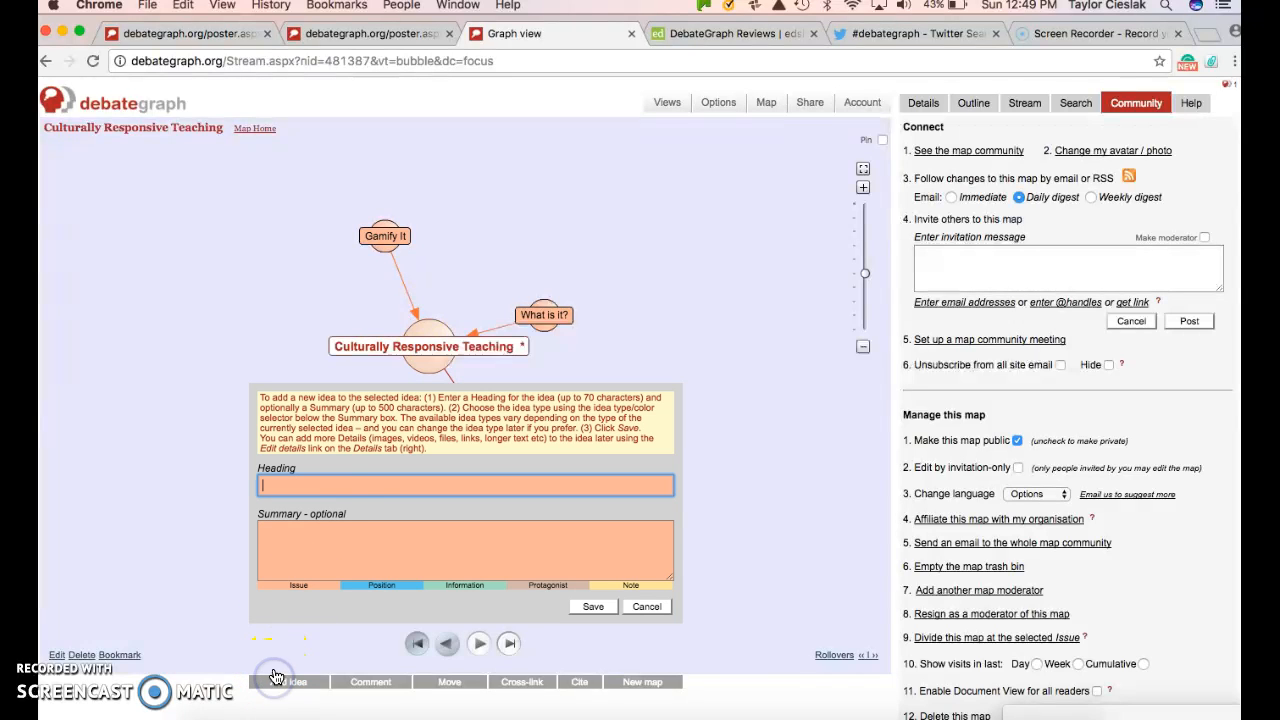
pyautogui.write('Make it social')
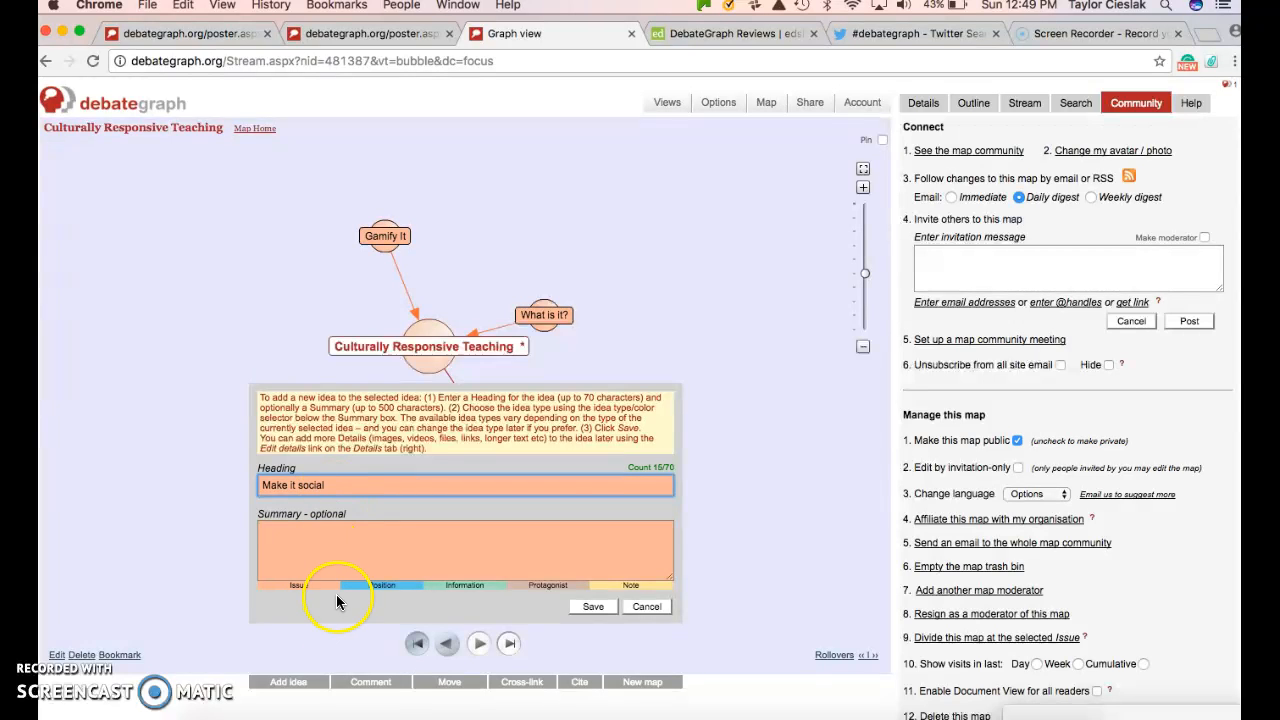
# - Try the Position, Information, Protagonist and Note types on the "Make it social" idea and set it back to Issue
pyautogui.click(401, 590)
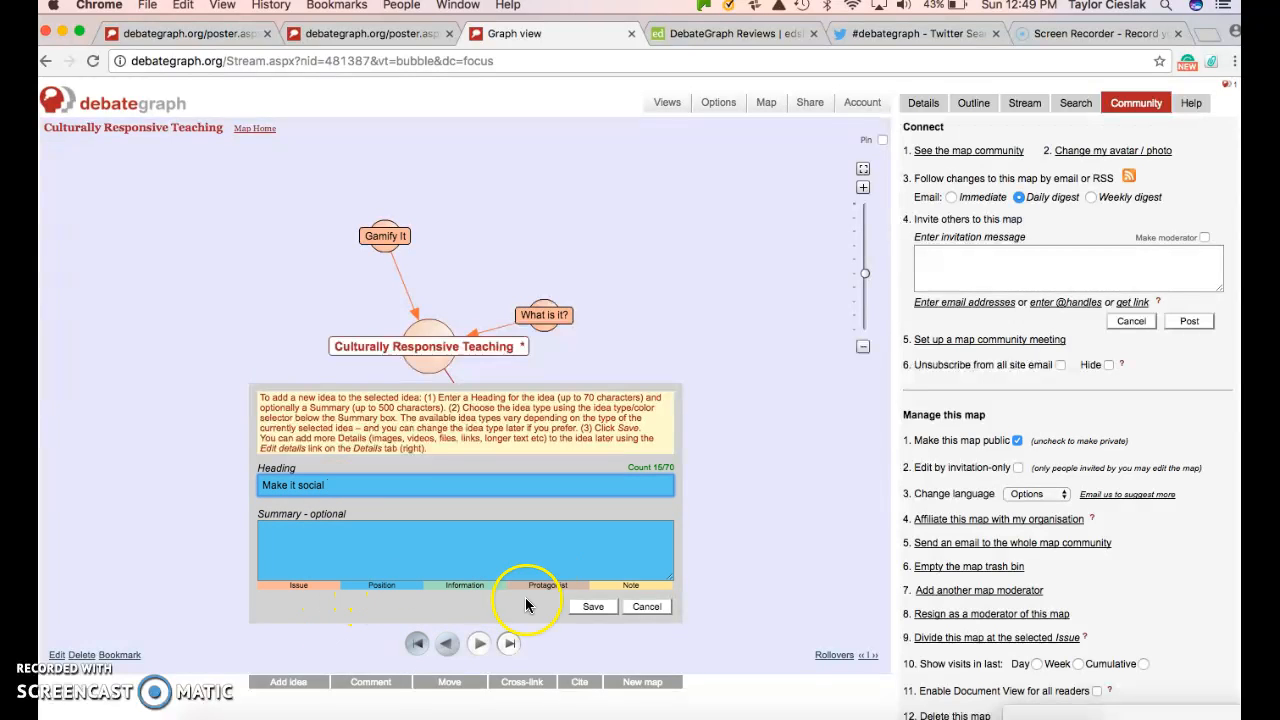
pyautogui.click(484, 590)
pyautogui.click(552, 587)
pyautogui.click(660, 596)
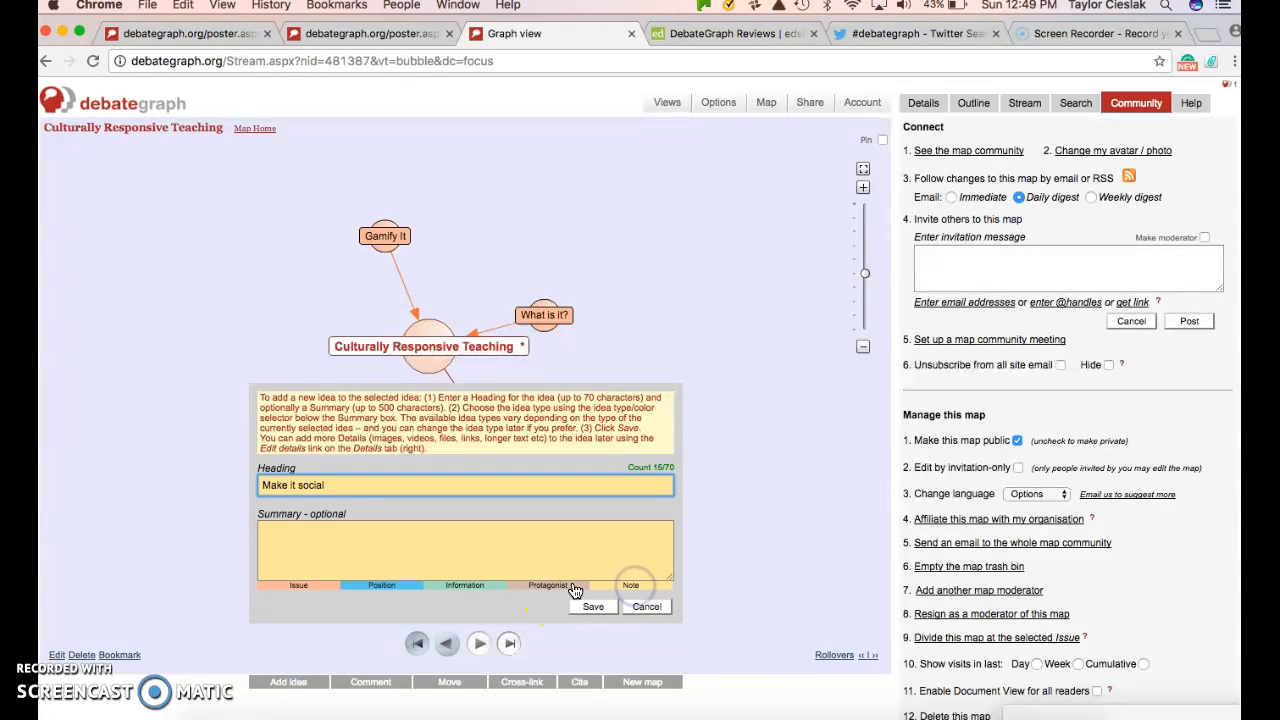
pyautogui.click(310, 589)
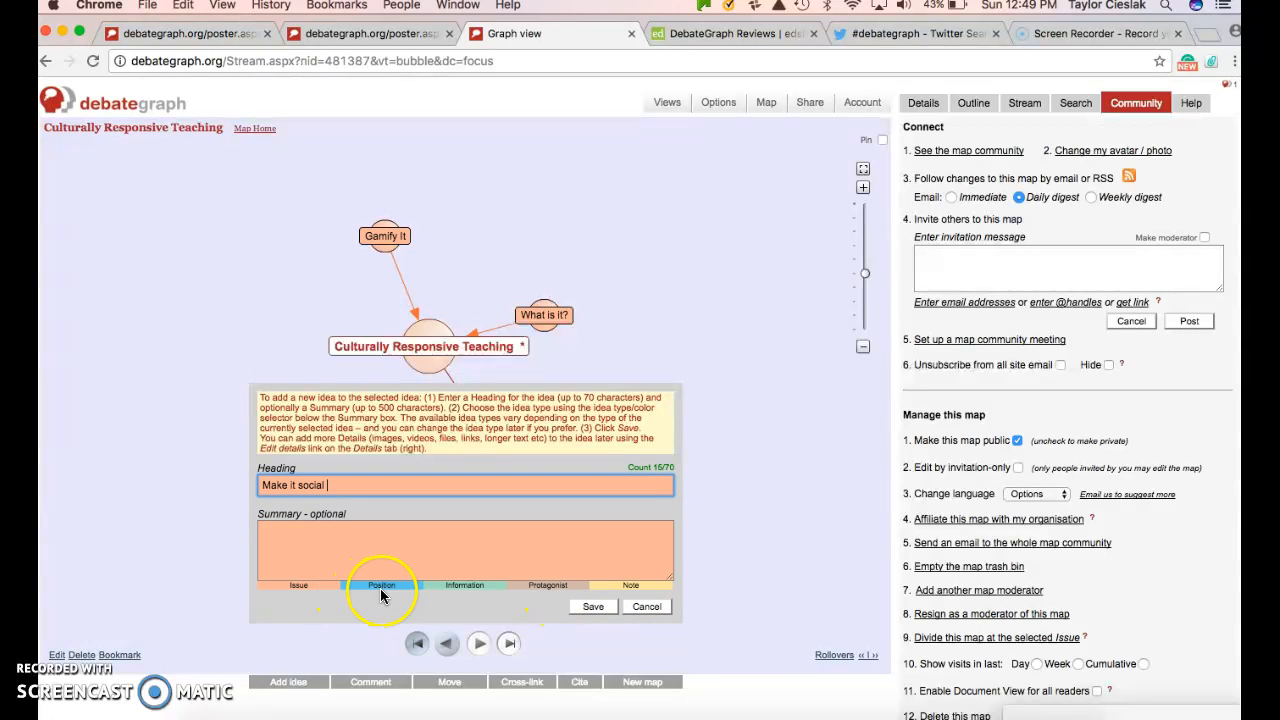
# - Set the "Make it social" idea's type to Information and save it to the map
pyautogui.click(468, 588)
pyautogui.click(587, 606)
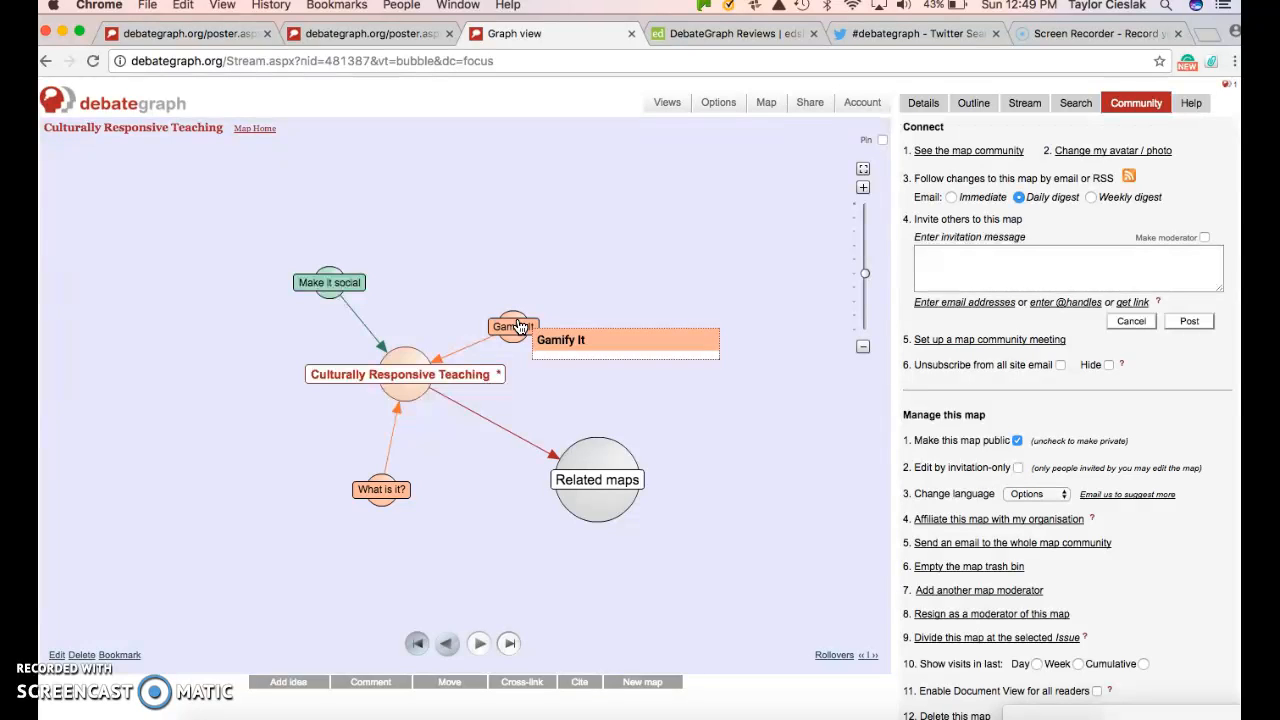
# - View the outline of the Culturally Responsive Teaching map and inspect its Deleted entry
pyautogui.click(973, 103)
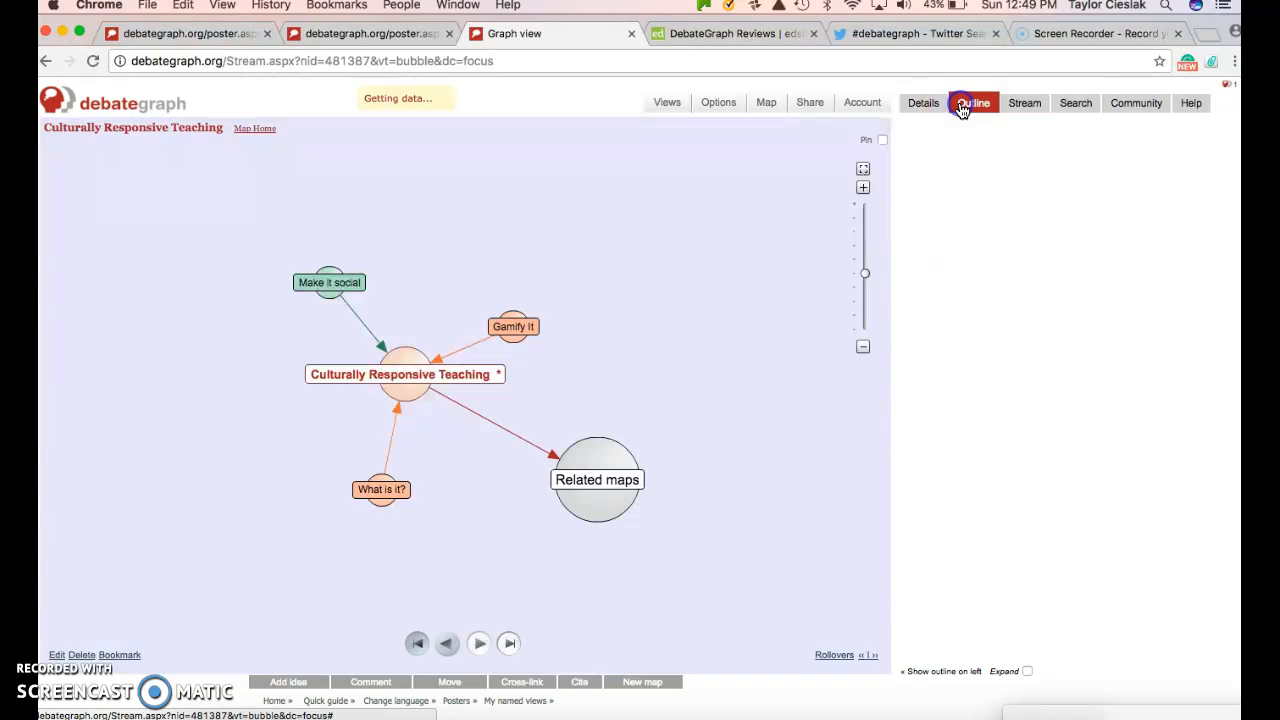
pyautogui.moveTo(947, 142); pyautogui.dragTo(978, 157)
pyautogui.moveTo(970, 218)
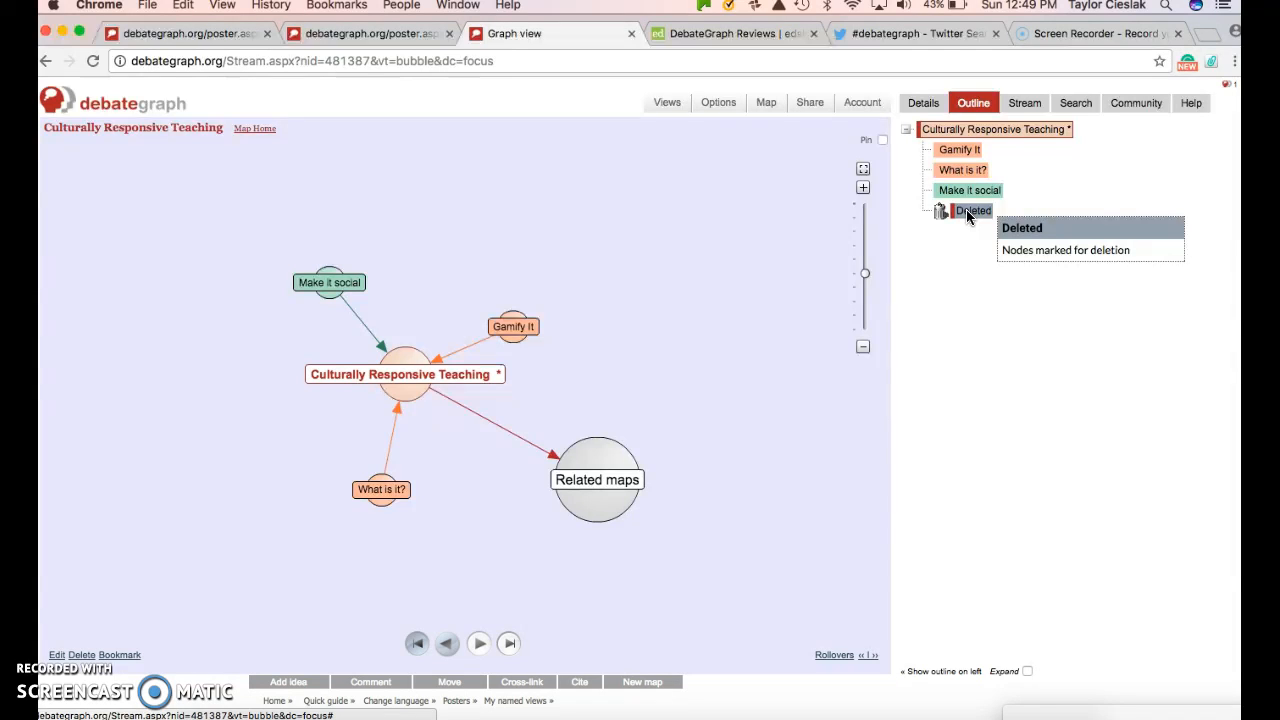
# - Switch to the edshelf page on DebateGraph and read the tool's description
pyautogui.click(752, 37)
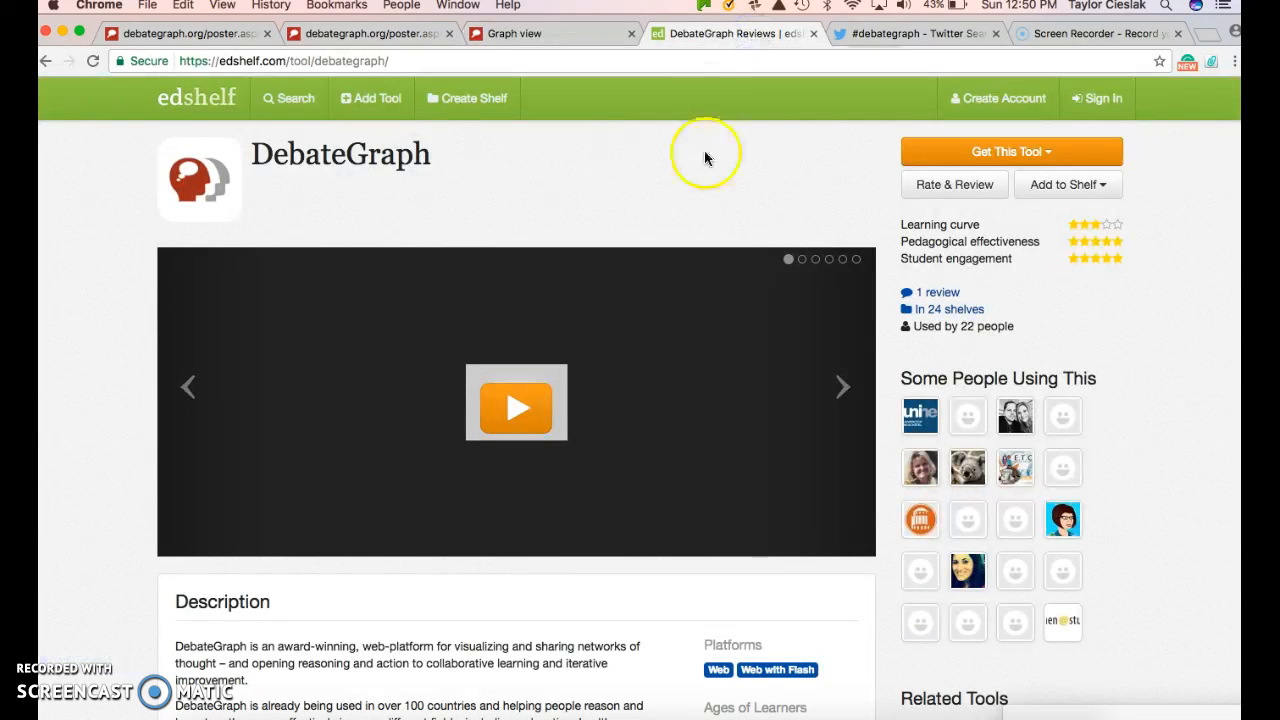
pyautogui.scroll(-3, 686, 528)
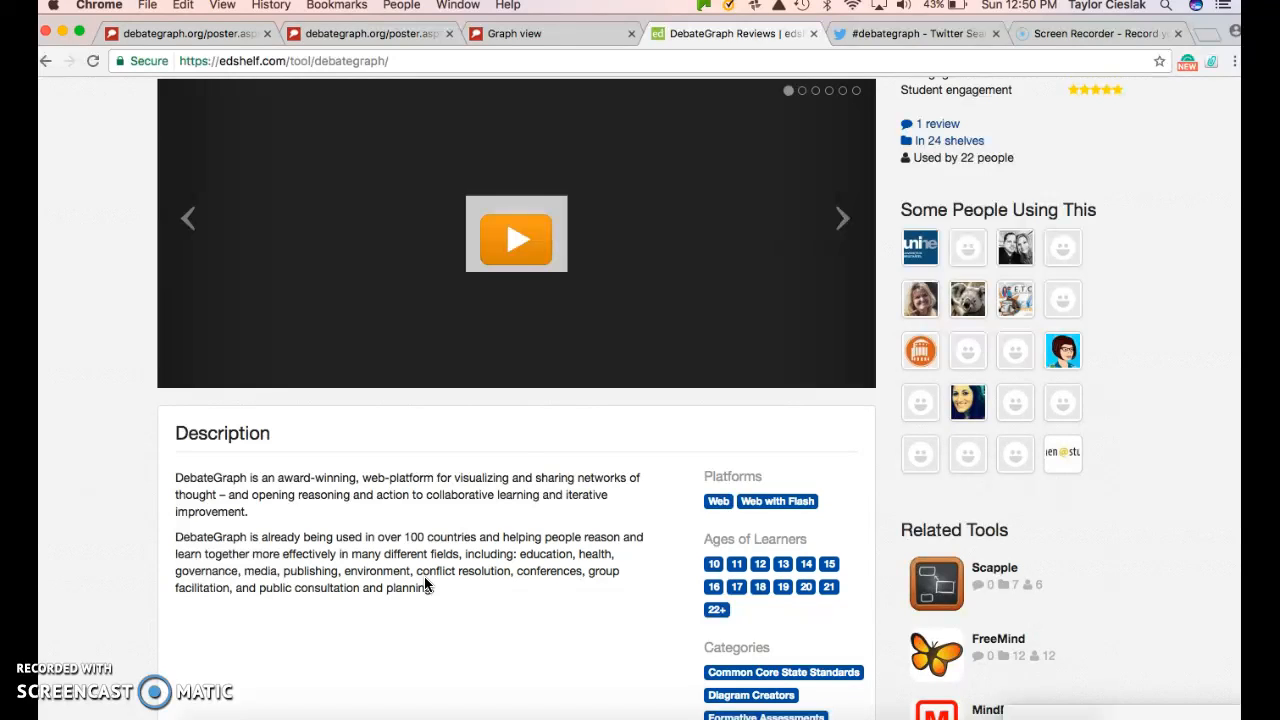
# - Switch to the Twitter search for #debategraph and read through the tweets about the tool
pyautogui.click(915, 38)
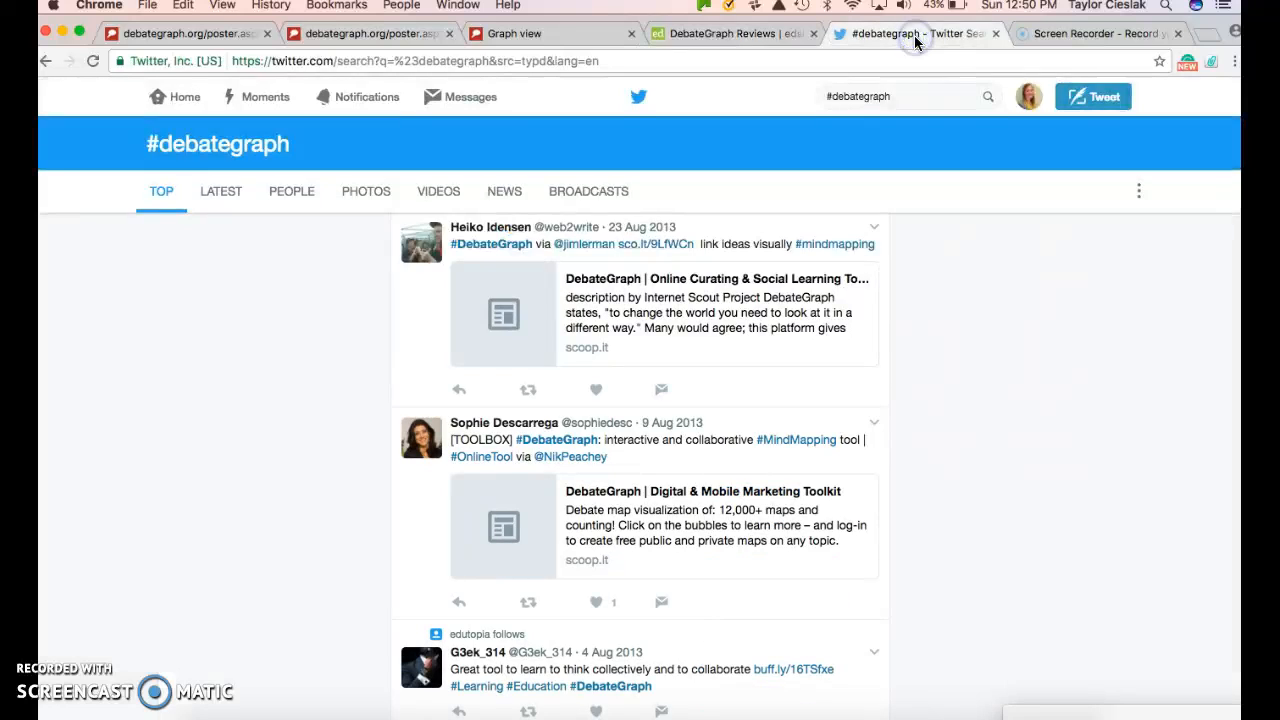
pyautogui.scroll(-3, 982, 446)
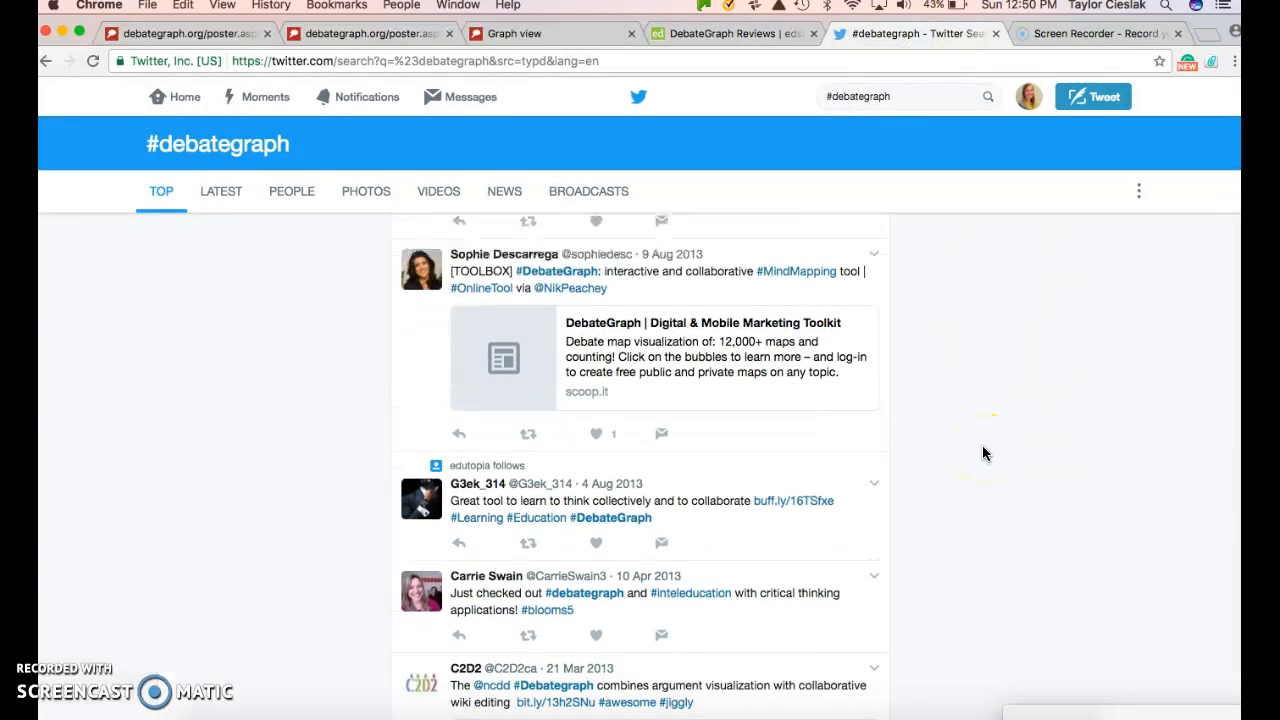
pyautogui.scroll(-3, 983, 454)
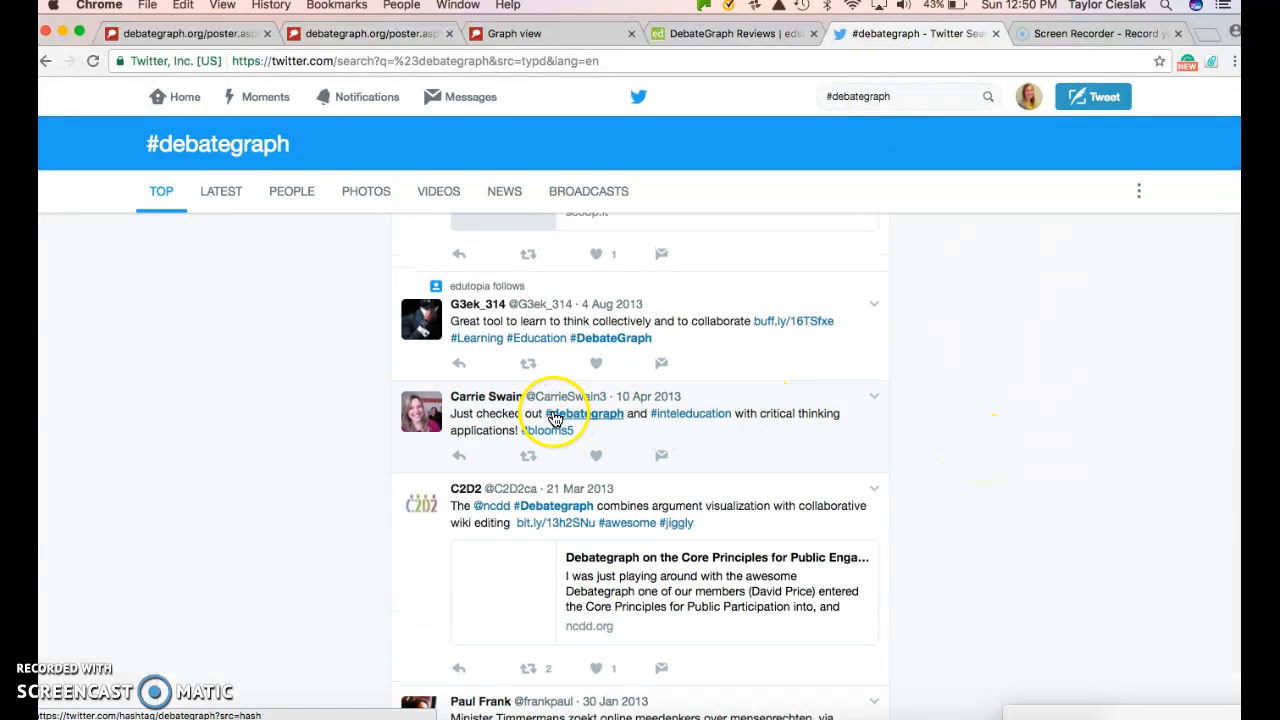
pyautogui.scroll(-3, 1057, 452)
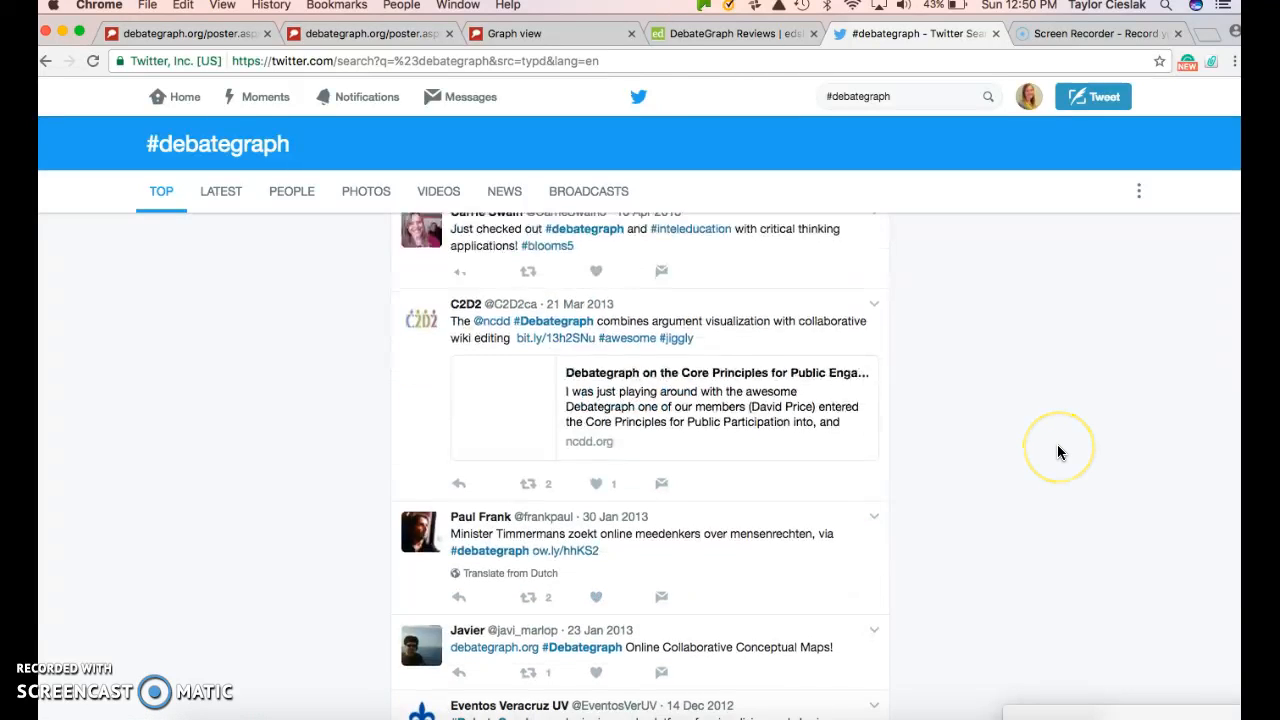
pyautogui.scroll(-3, 1060, 452)
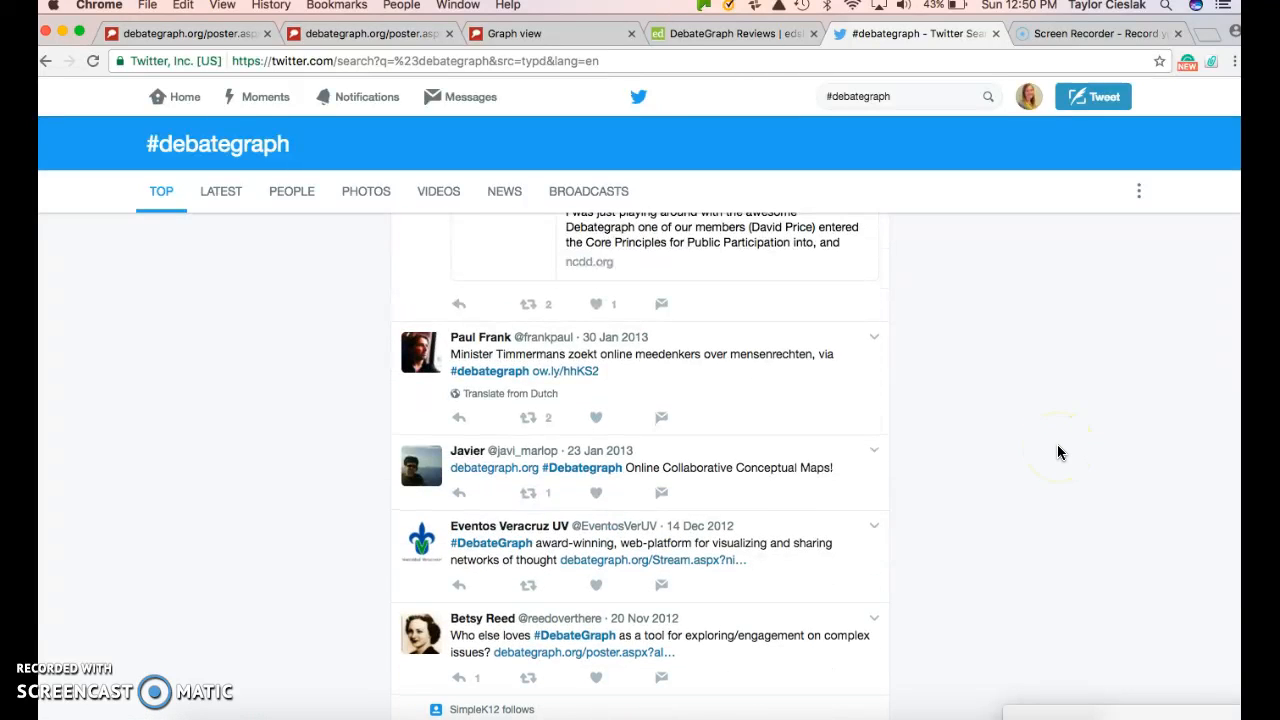
pyautogui.scroll(-3, 1060, 452)
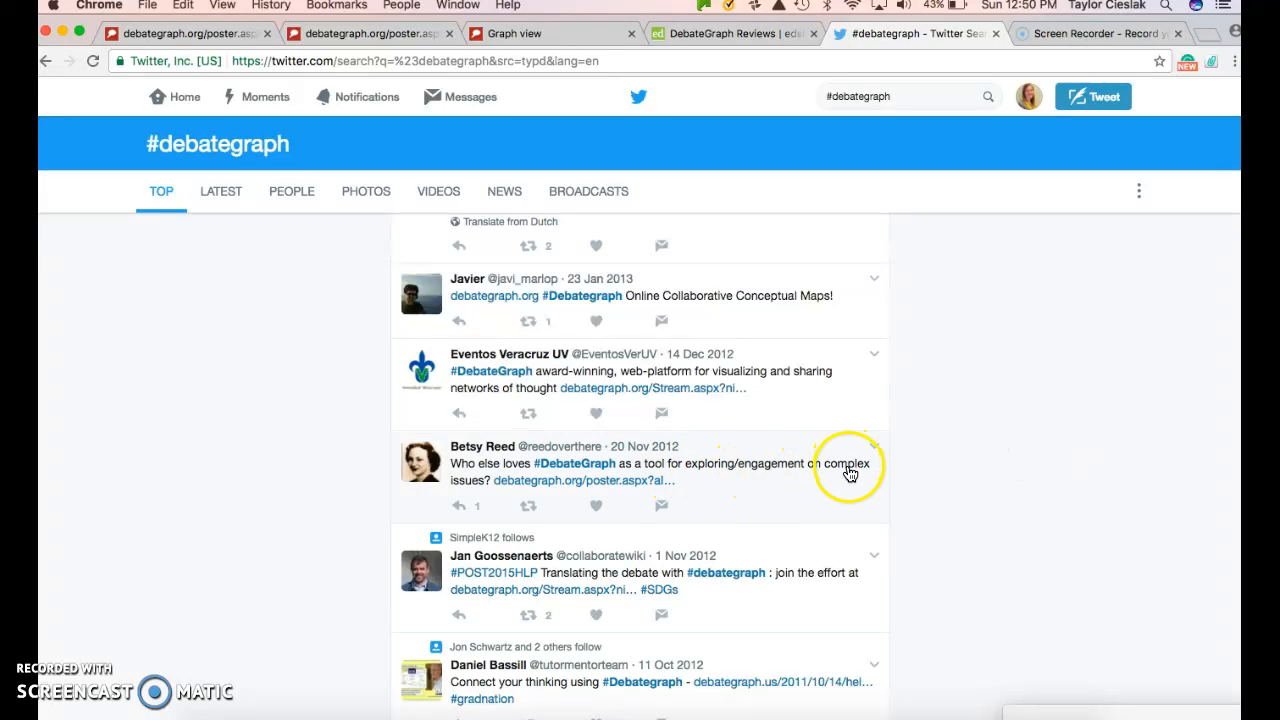
pyautogui.scroll(-3, 633, 603)
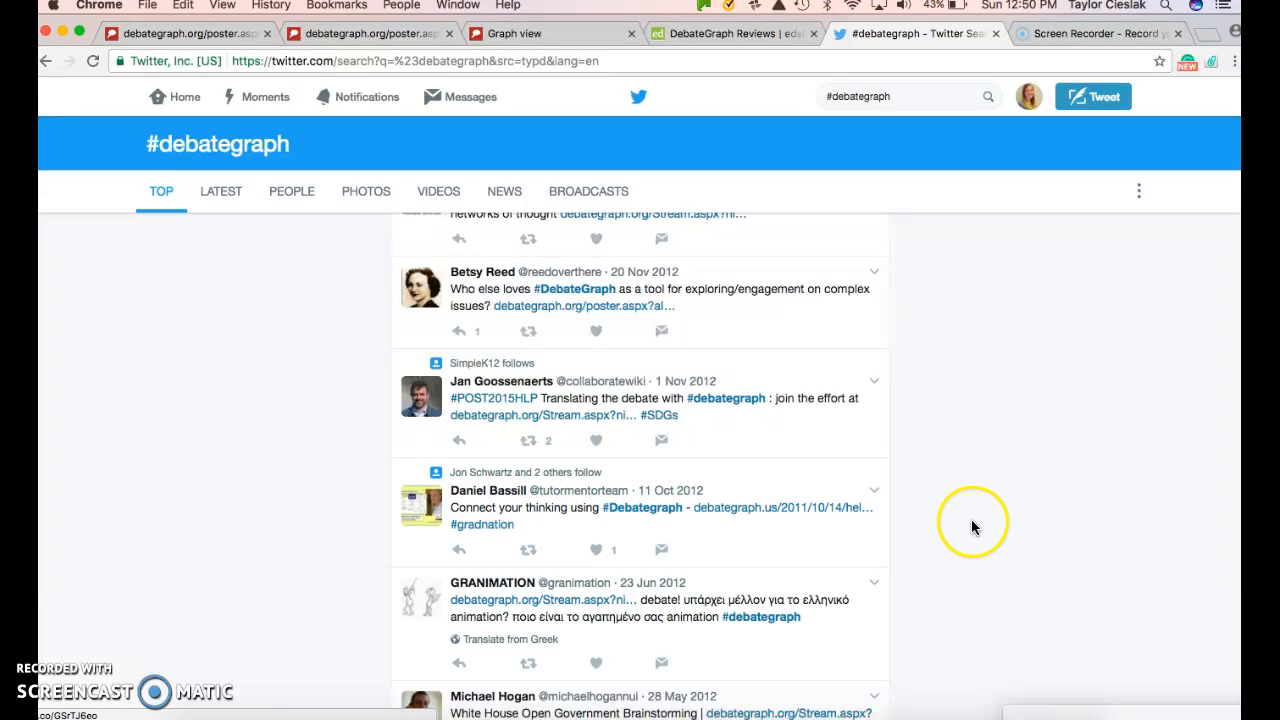
pyautogui.scroll(-4, 978, 526)
pyautogui.scroll(-4, 978, 526)
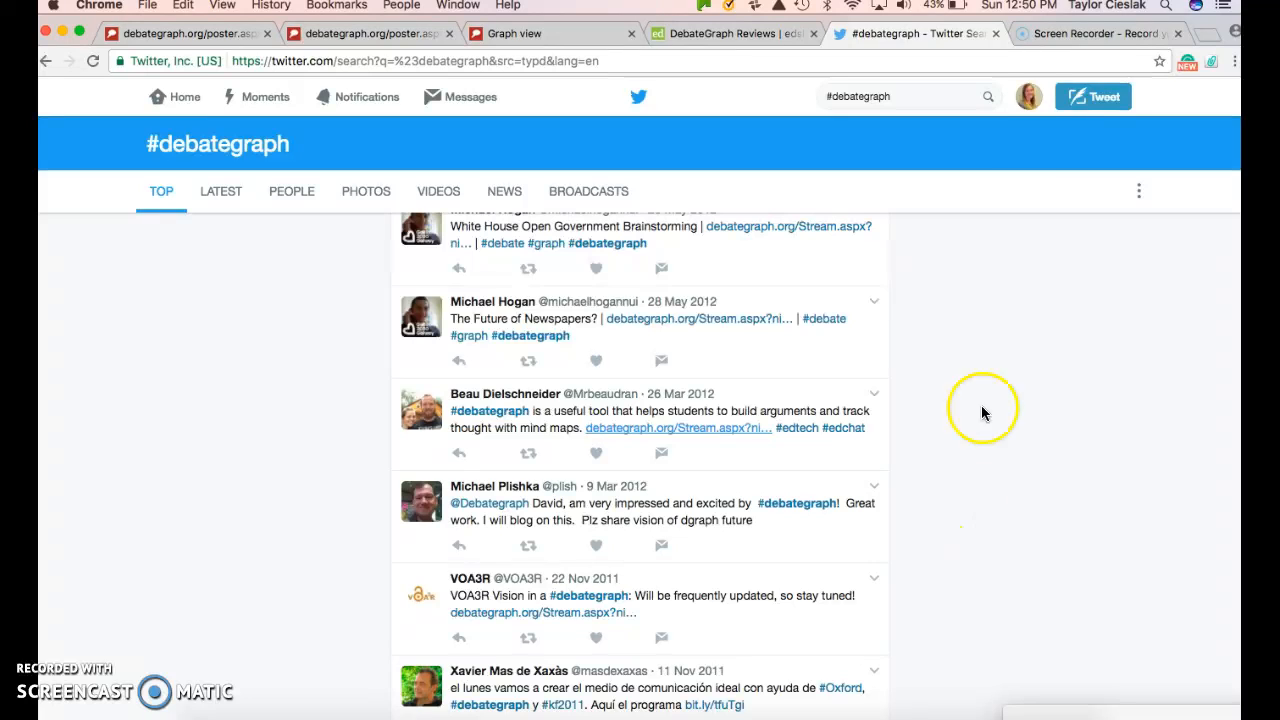
# - Return to the Culturally Responsive Teaching map in DebateGraph and post the map comment "I am going to comment."
pyautogui.click(700, 33)
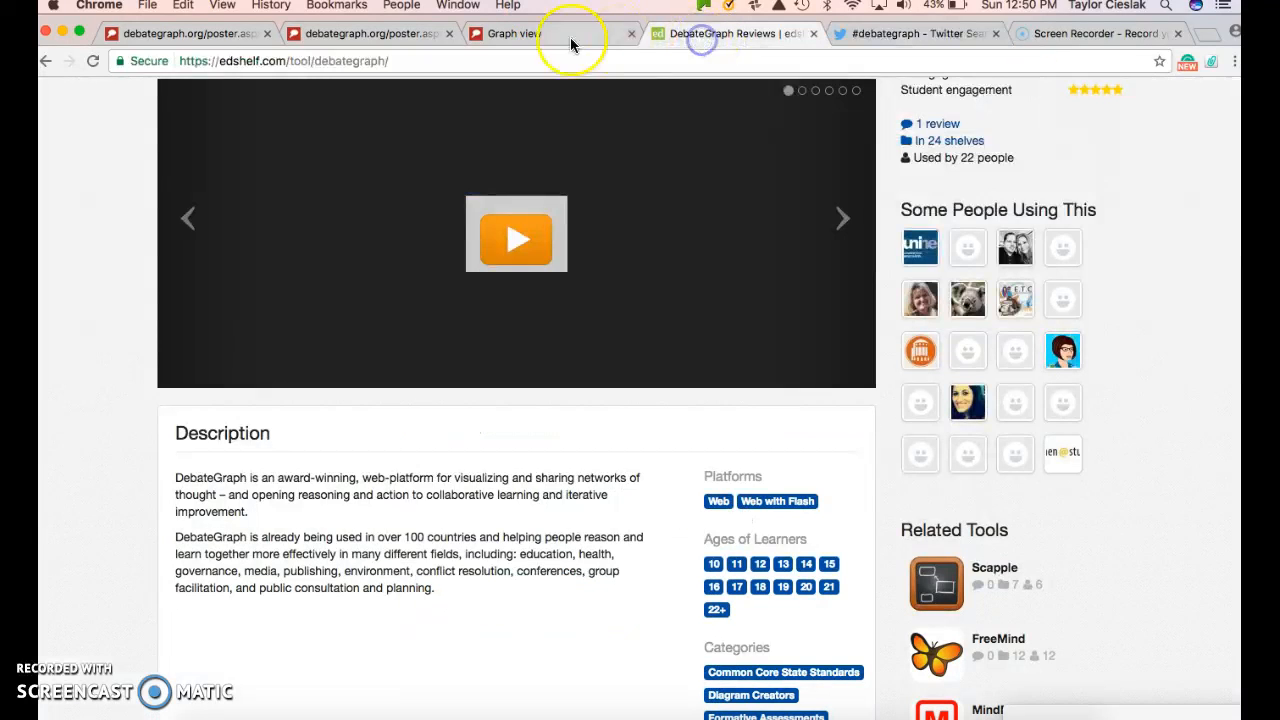
pyautogui.click(550, 38)
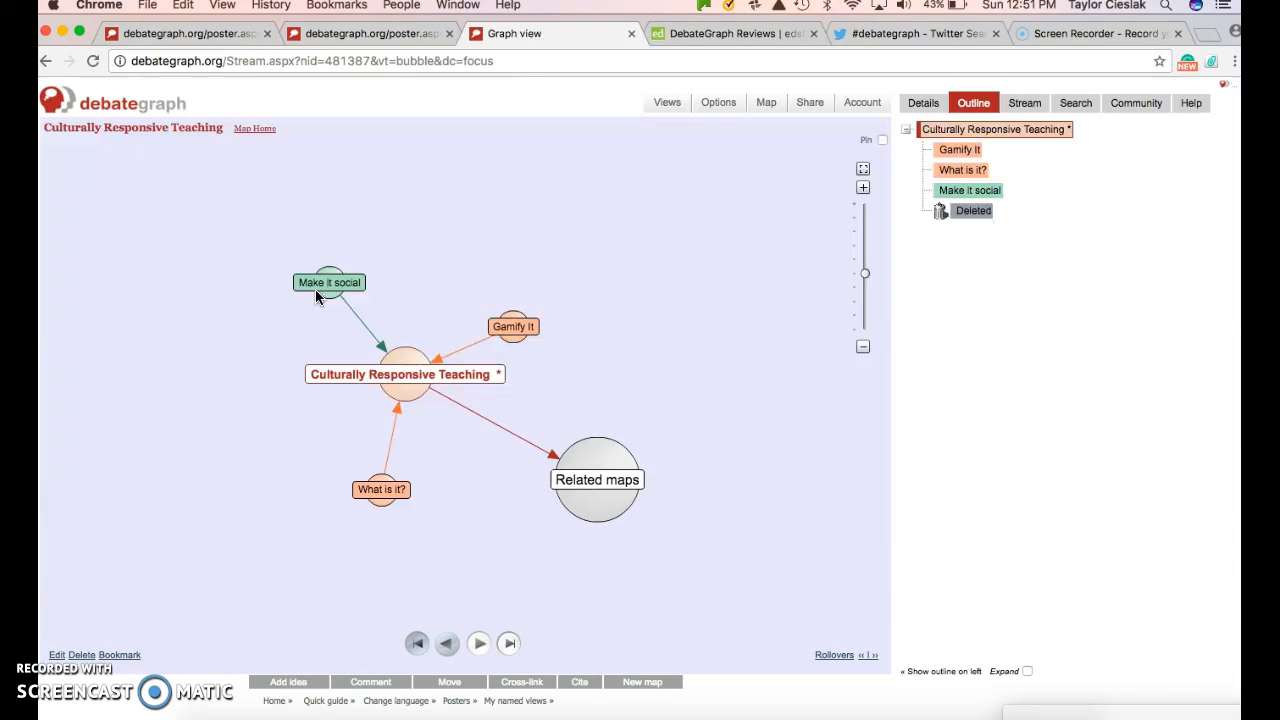
pyautogui.click(451, 198)
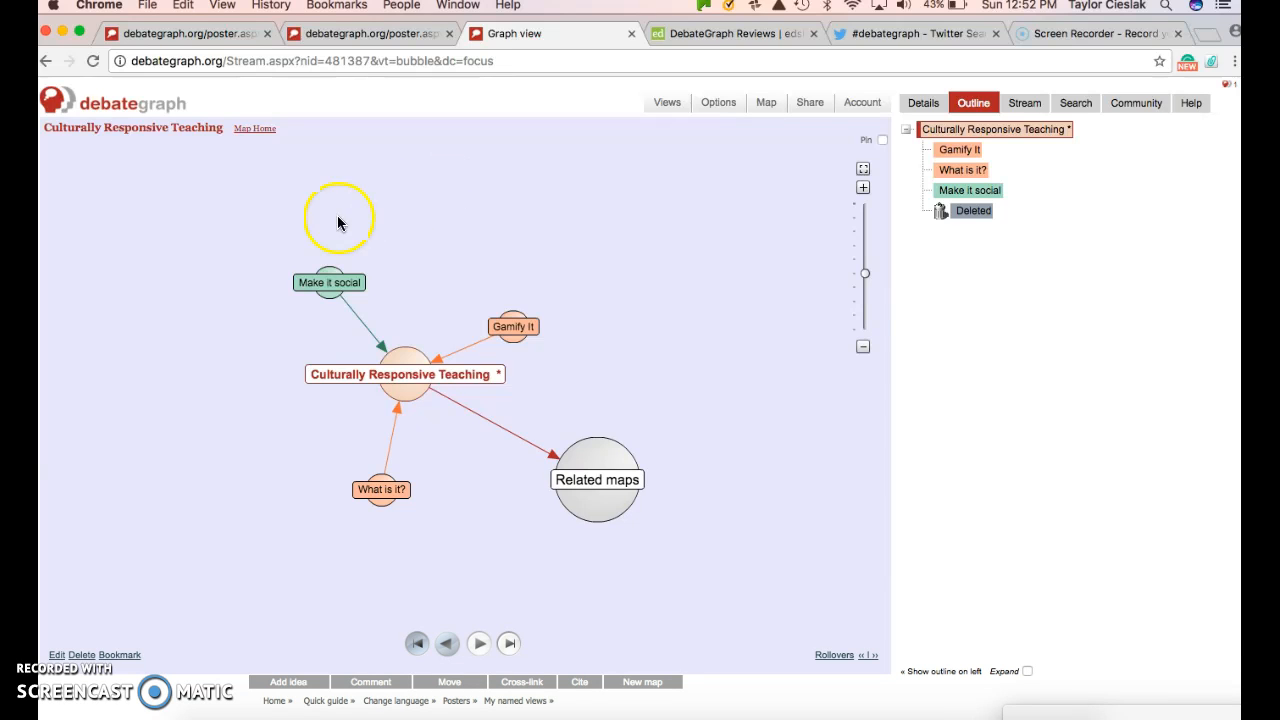
pyautogui.click(372, 688)
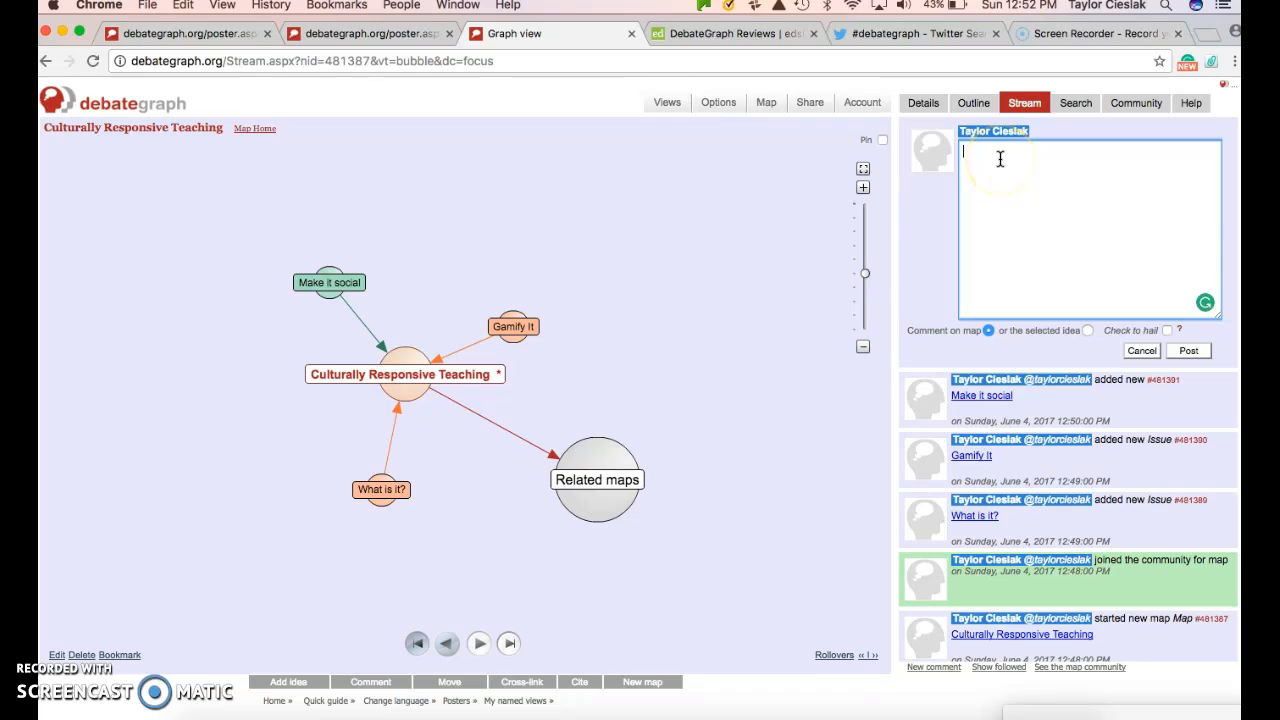
pyautogui.write('I am going to comment.')
pyautogui.click(1197, 349)
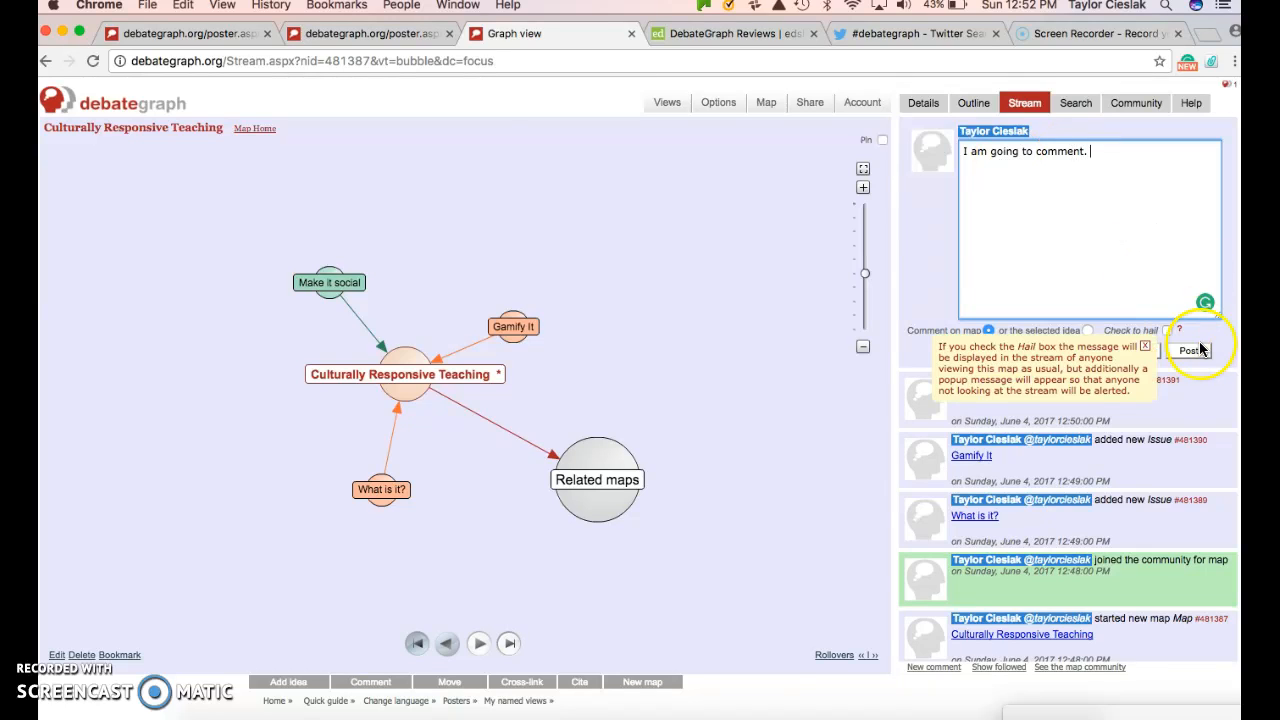
pyautogui.click(1024, 106)
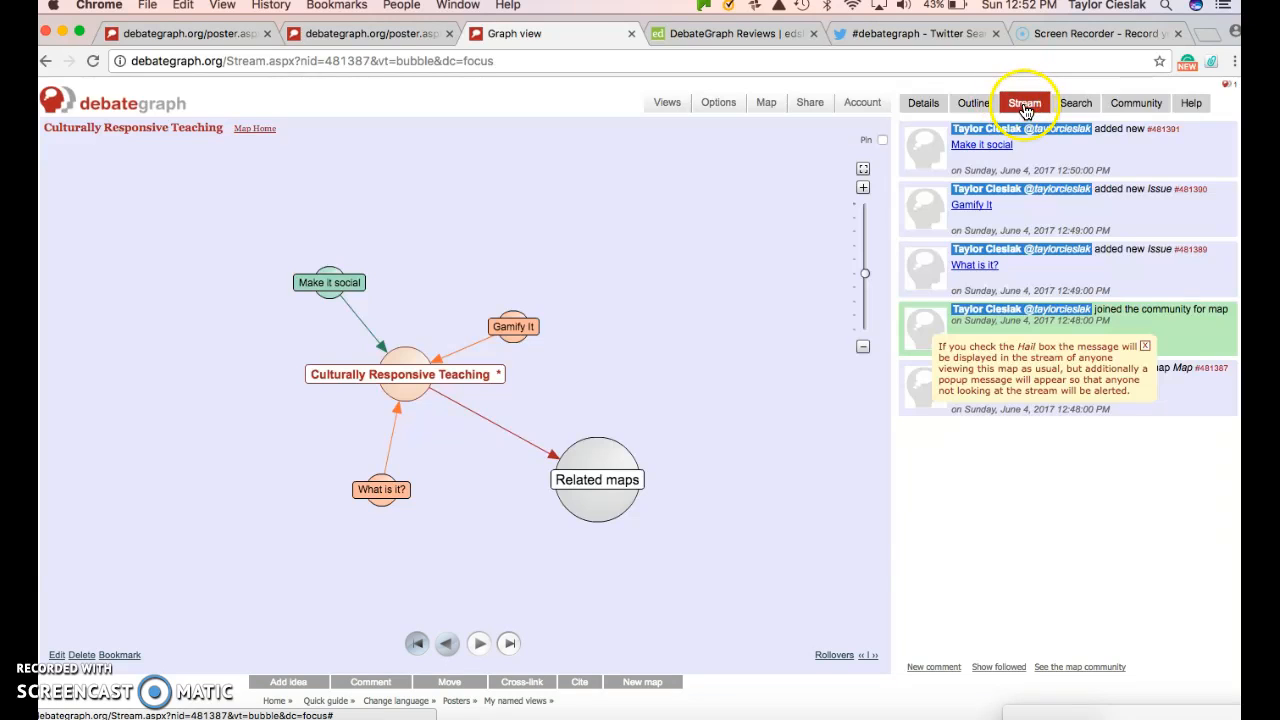
pyautogui.click(1145, 347)
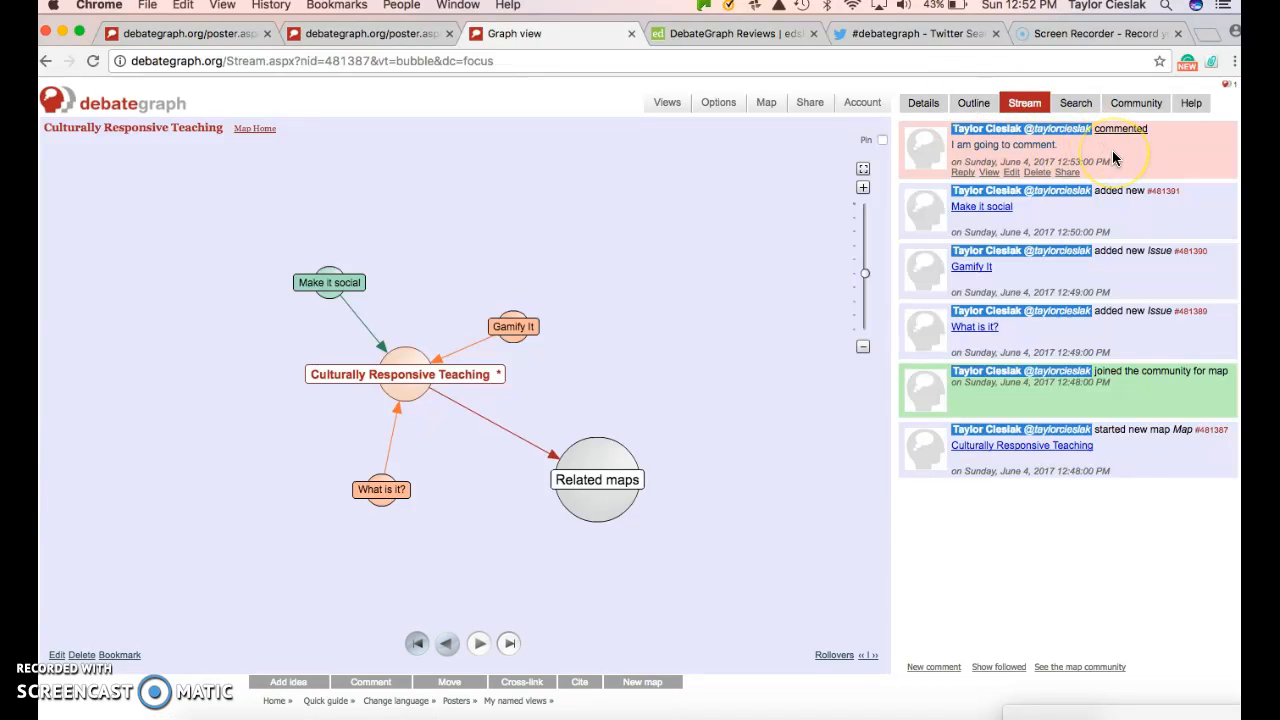
# - Open a reply to the posted comment in the map's stream and cancel it
pyautogui.click(963, 173)
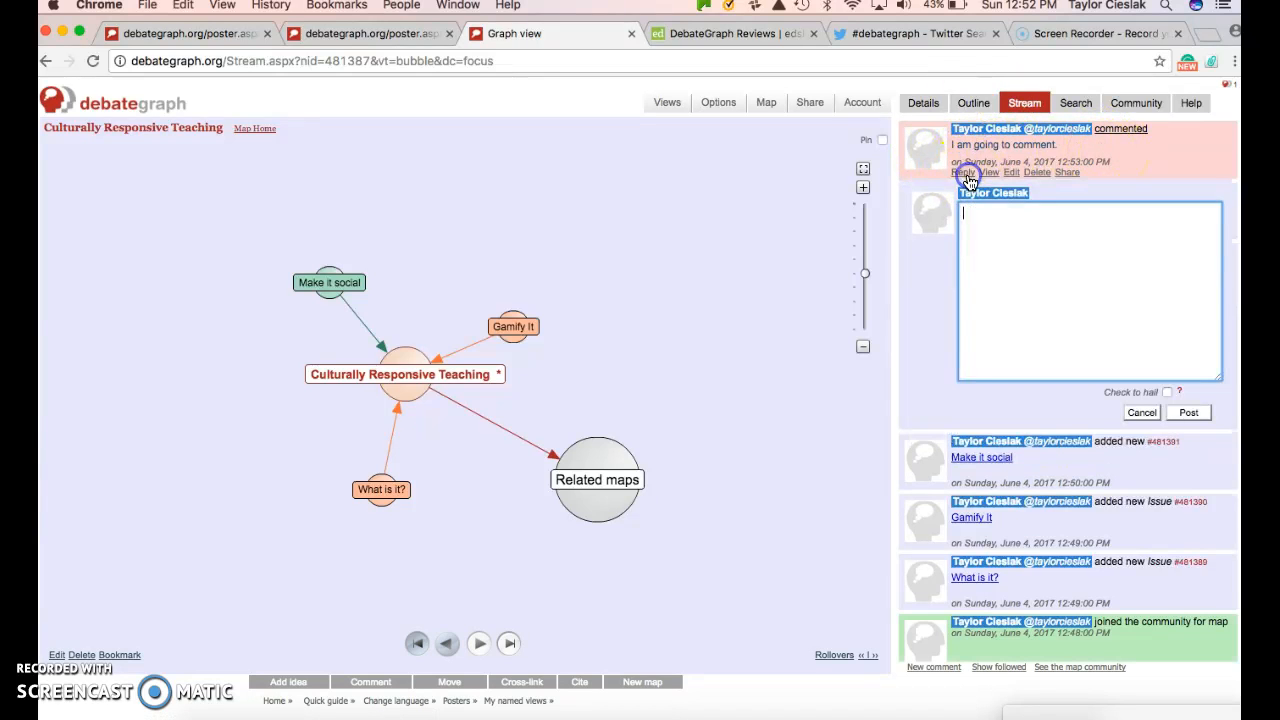
pyautogui.click(1141, 414)
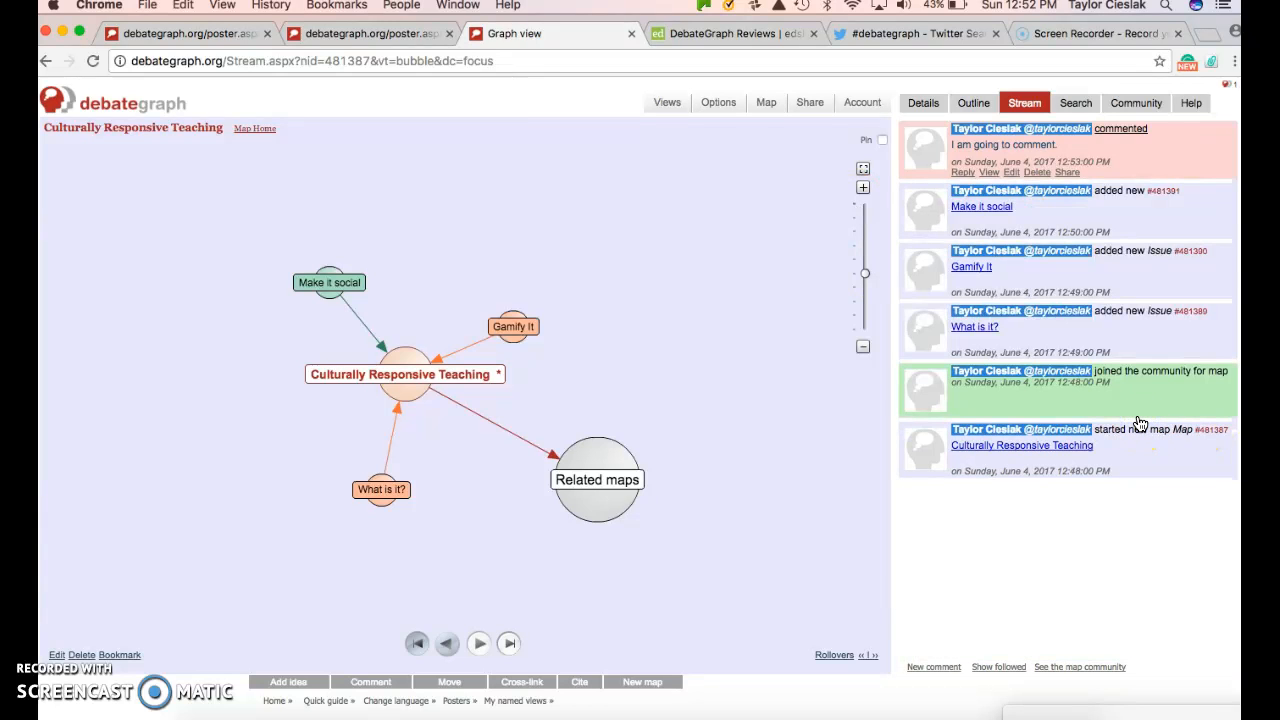